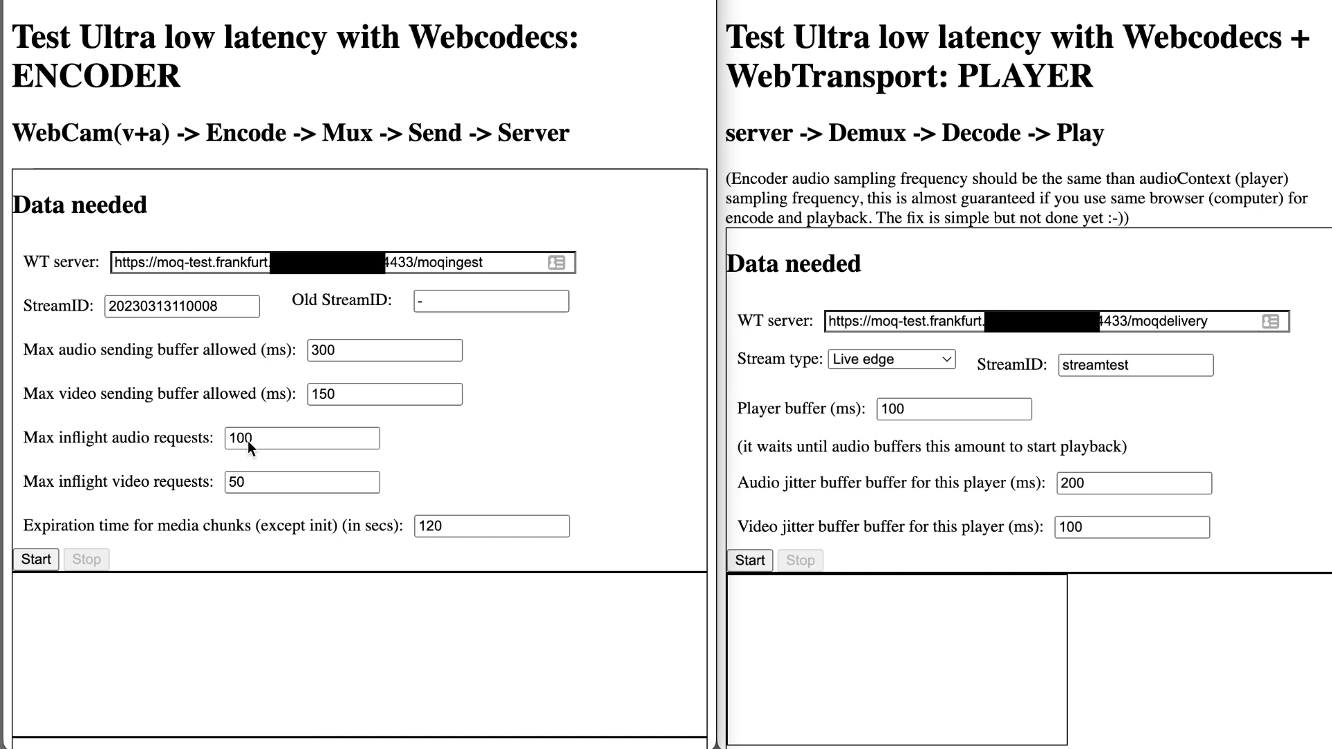
# Step: Start the webcam encoder with 120 s chunk expiration, then review its capture, muxer and dropped-data stats
pyautogui.doubleClick(442, 526)
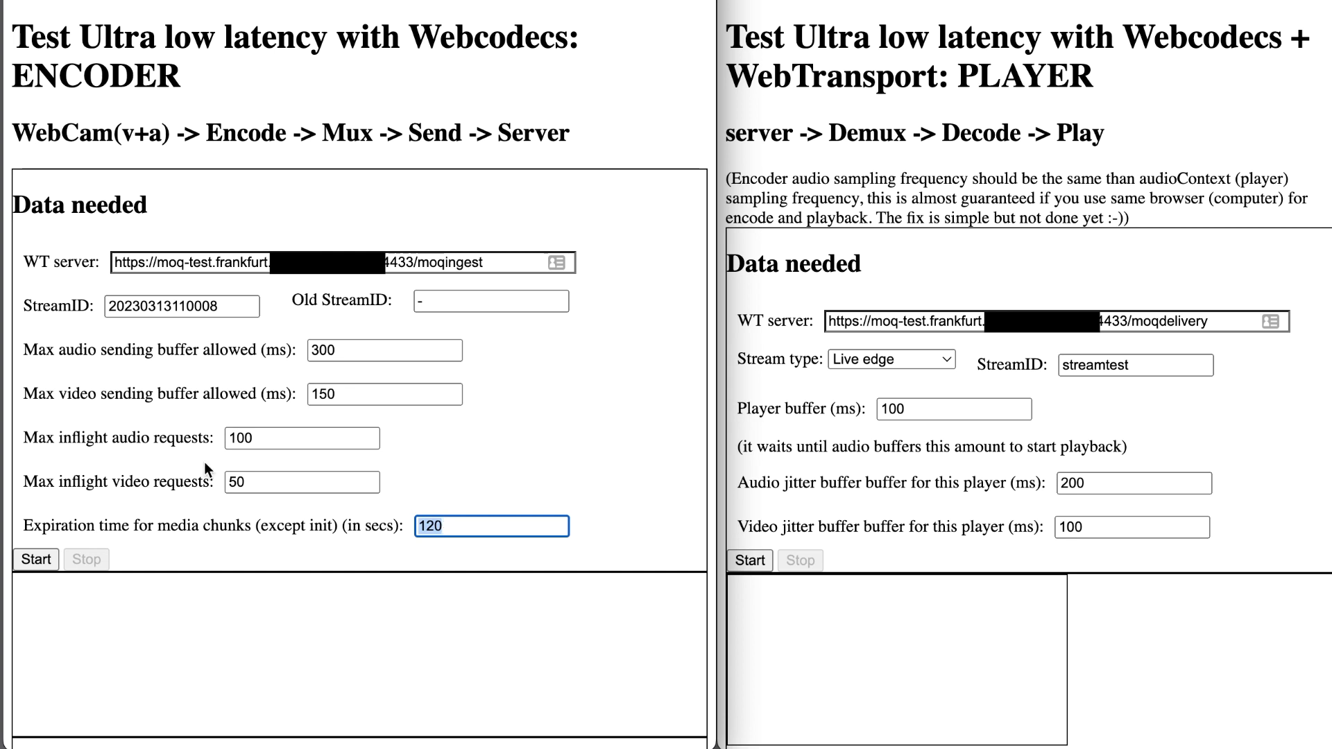
pyautogui.click(55, 560)
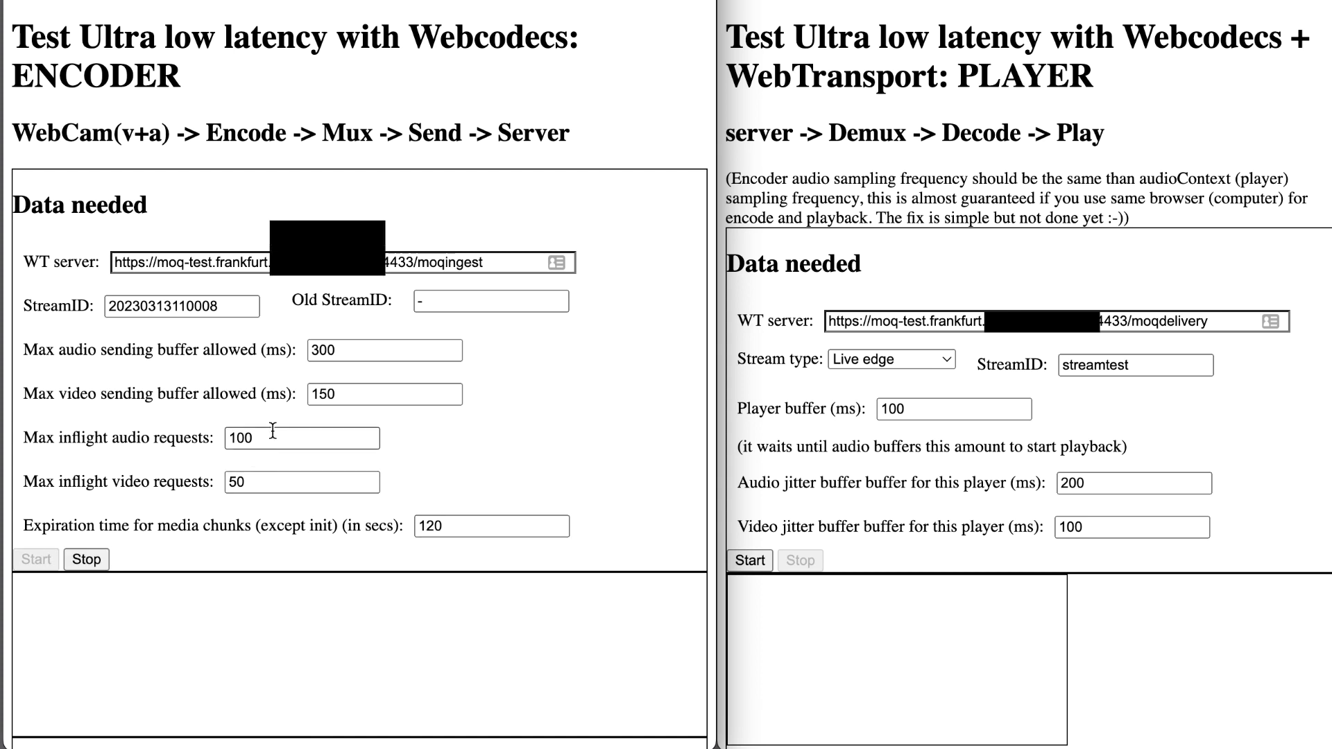
pyautogui.scroll(-5, 274, 430)
pyautogui.scroll(-5, 272, 431)
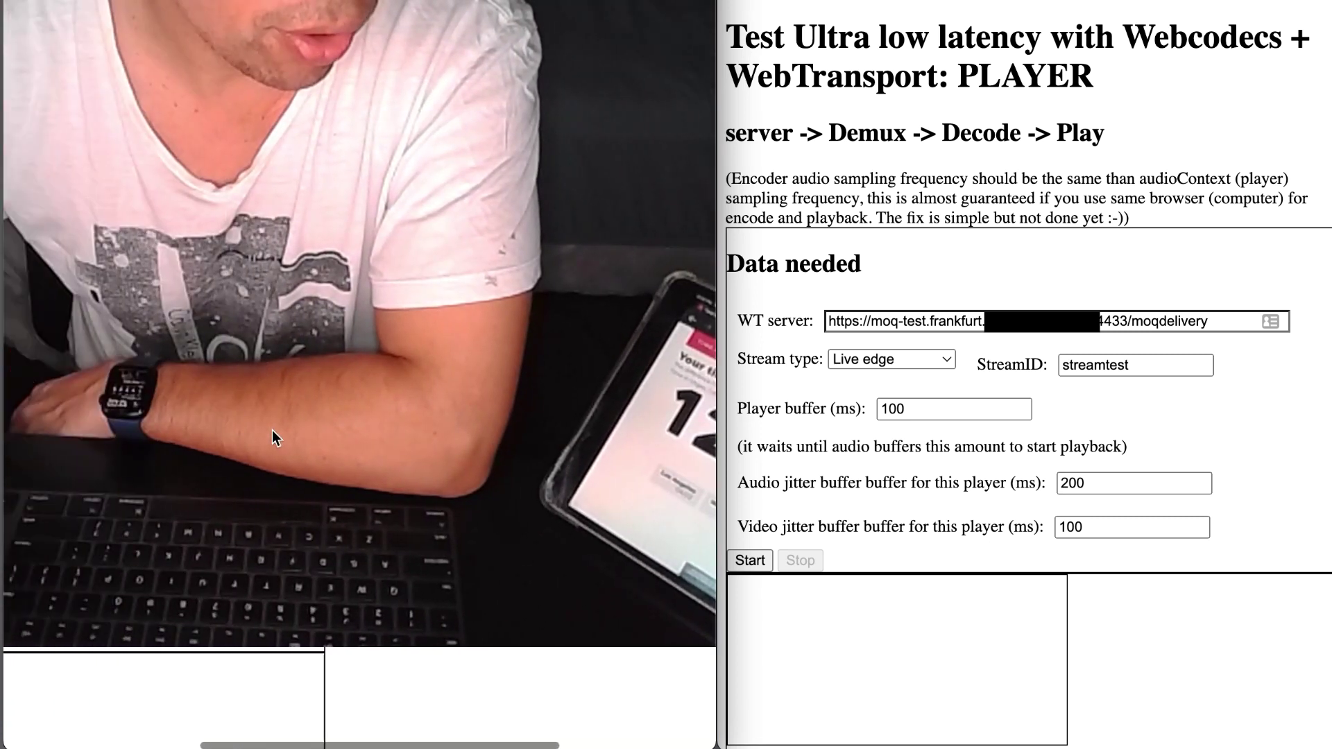
pyautogui.scroll(-5, 271, 430)
pyautogui.scroll(-4, 273, 430)
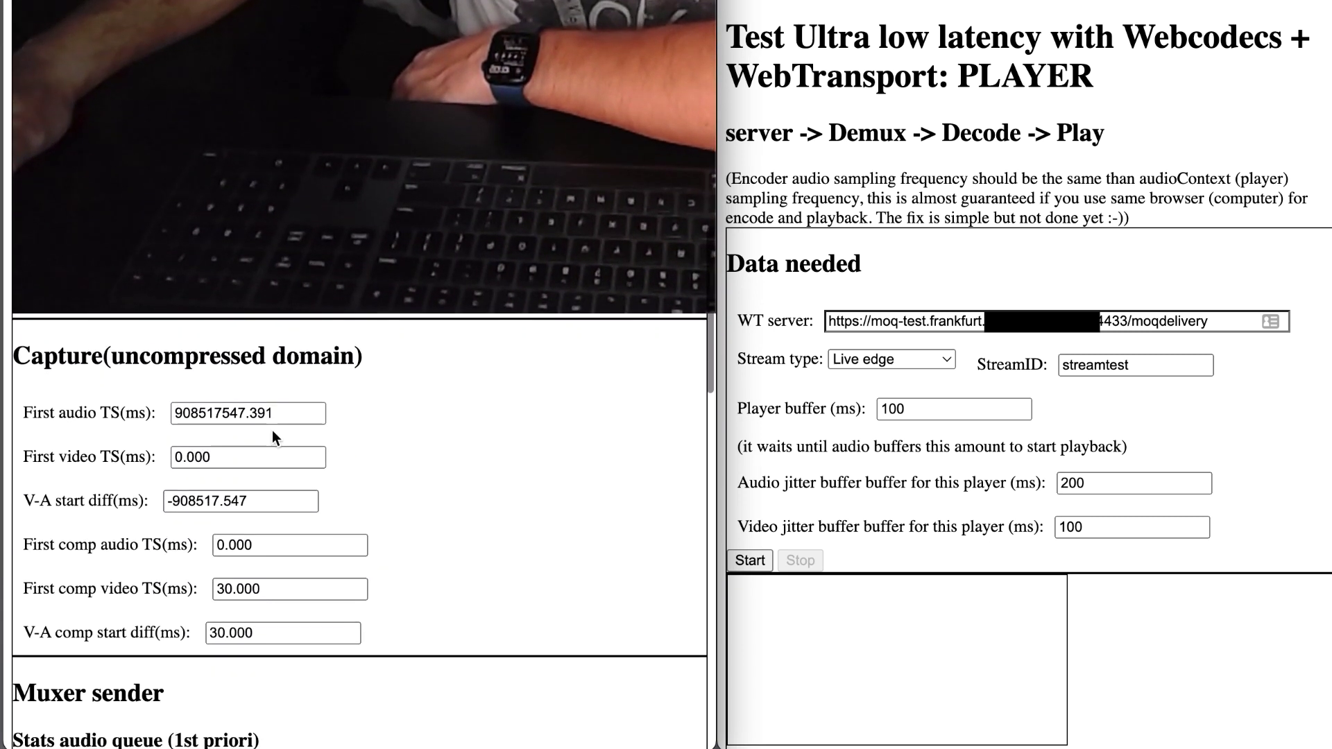
pyautogui.scroll(-5, 273, 430)
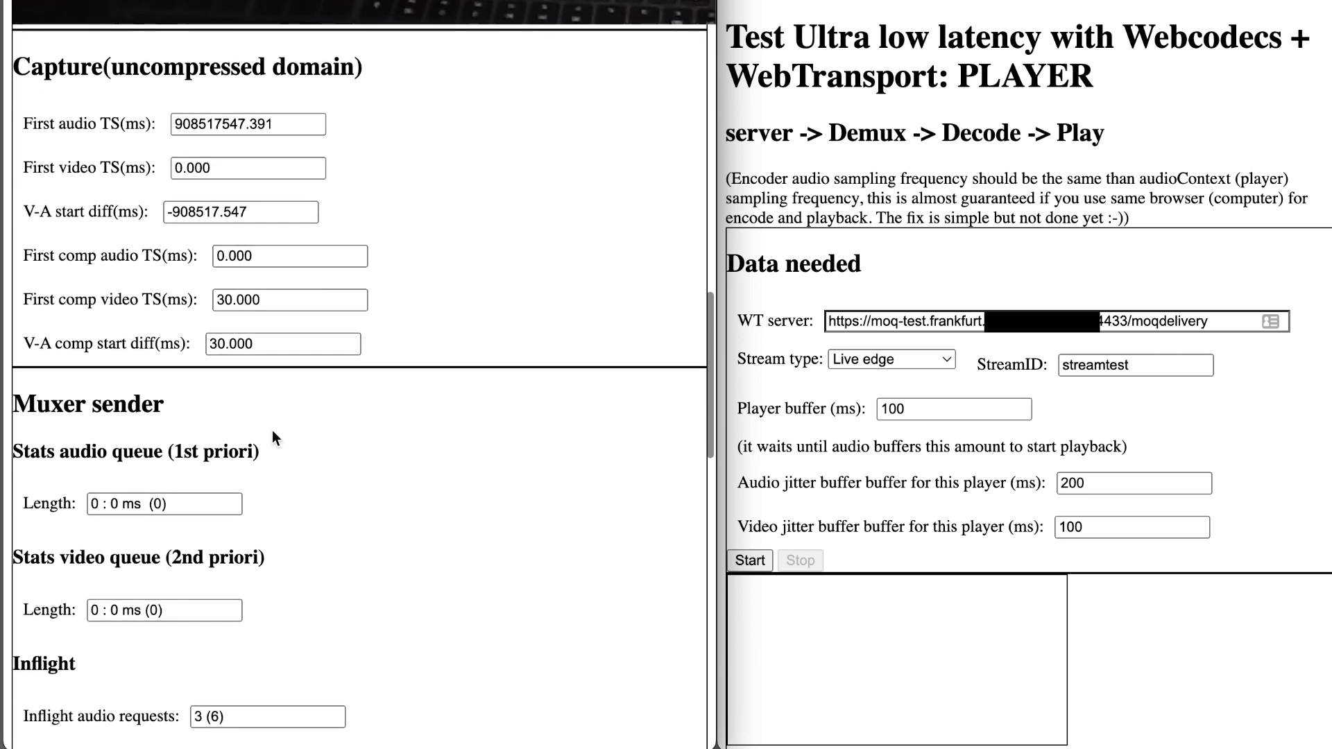
pyautogui.scroll(-5, 272, 429)
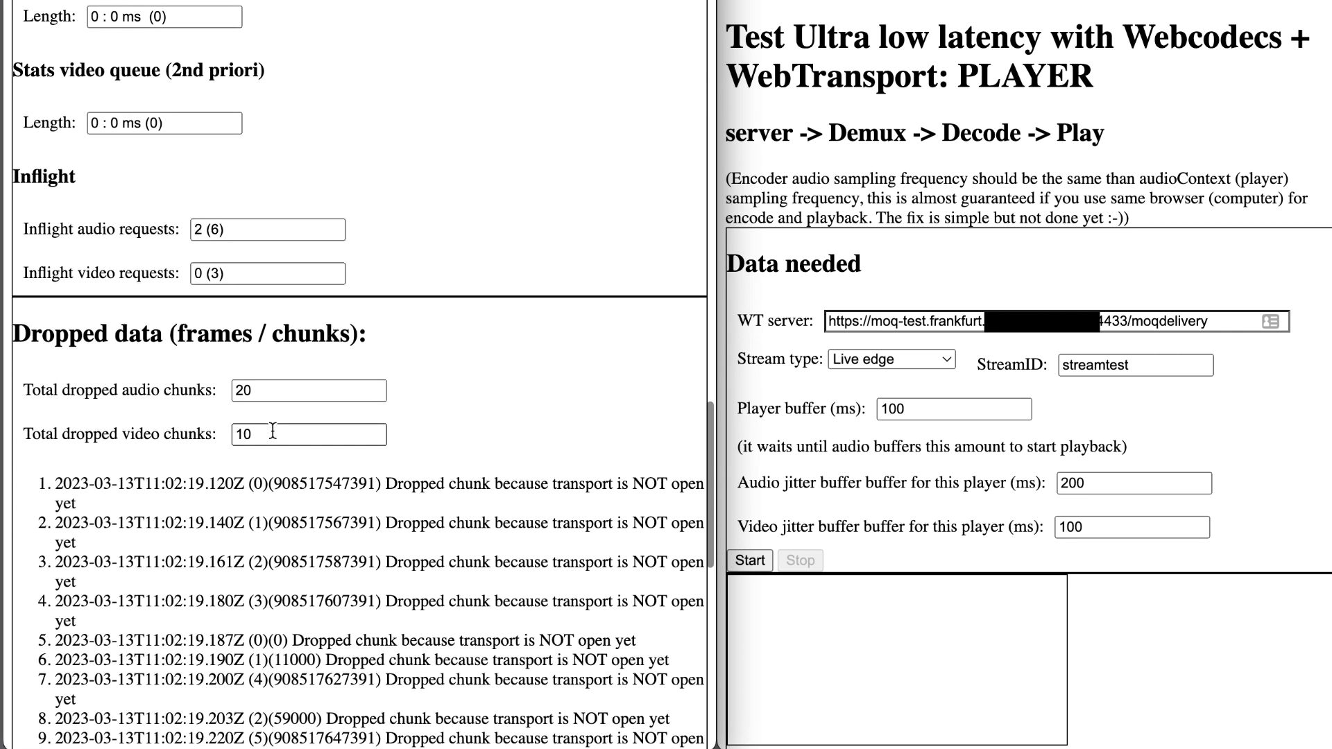
pyautogui.scroll(10, 272, 432)
pyautogui.scroll(3, 272, 430)
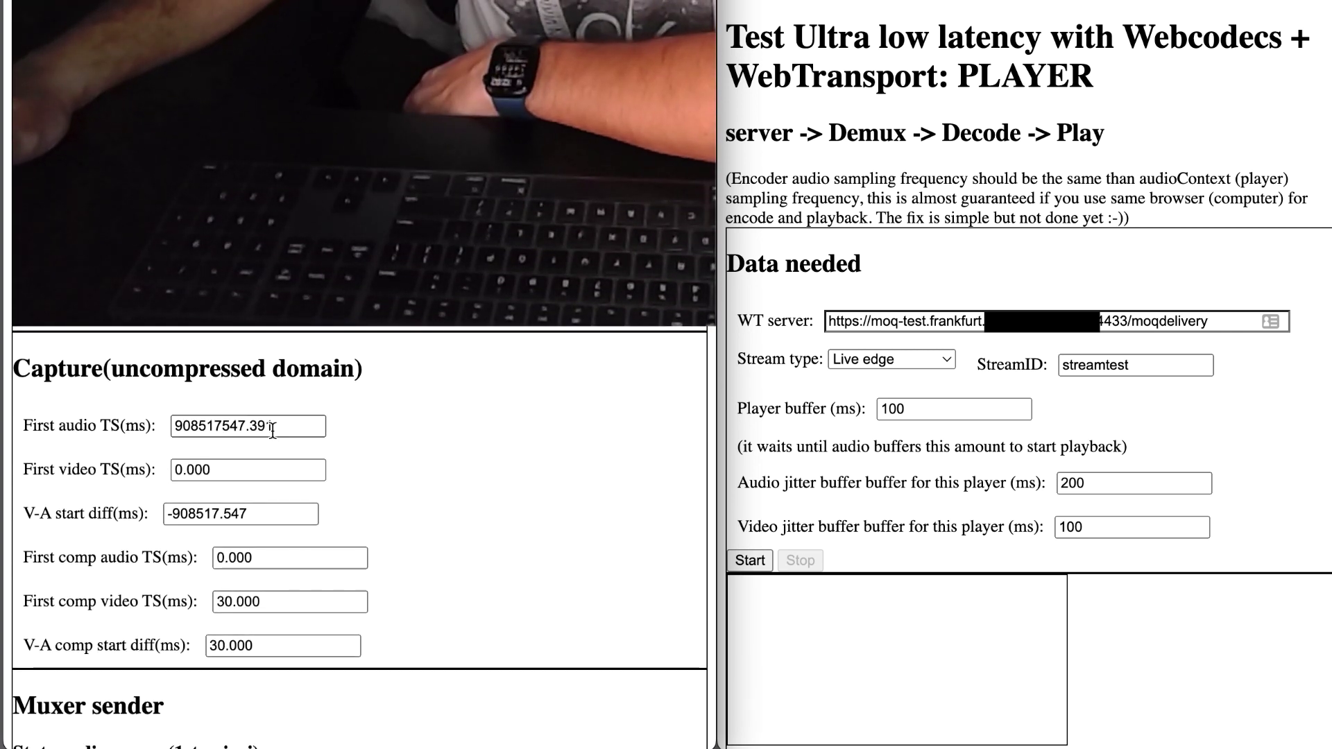
pyautogui.scroll(10, 272, 430)
pyautogui.scroll(3, 272, 430)
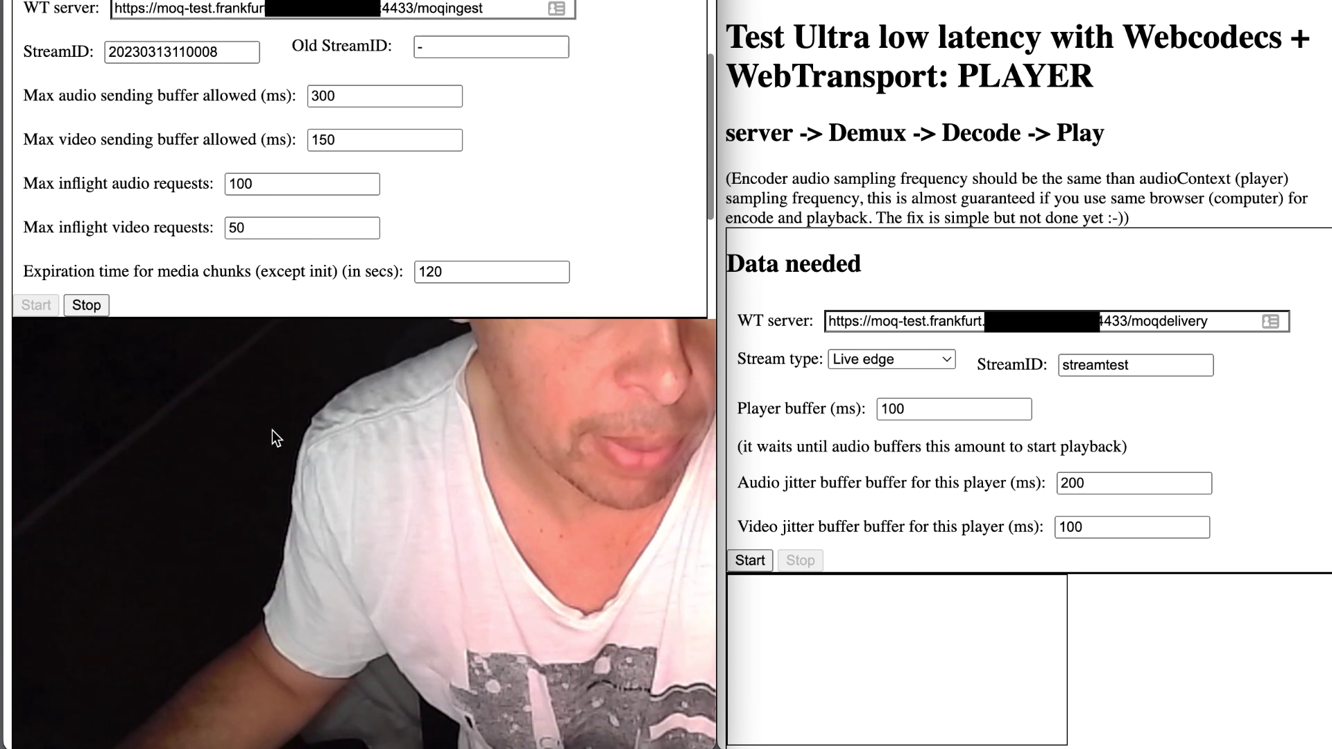
pyautogui.scroll(5, 275, 430)
pyautogui.doubleClick(159, 199)
pyautogui.press('super+c')
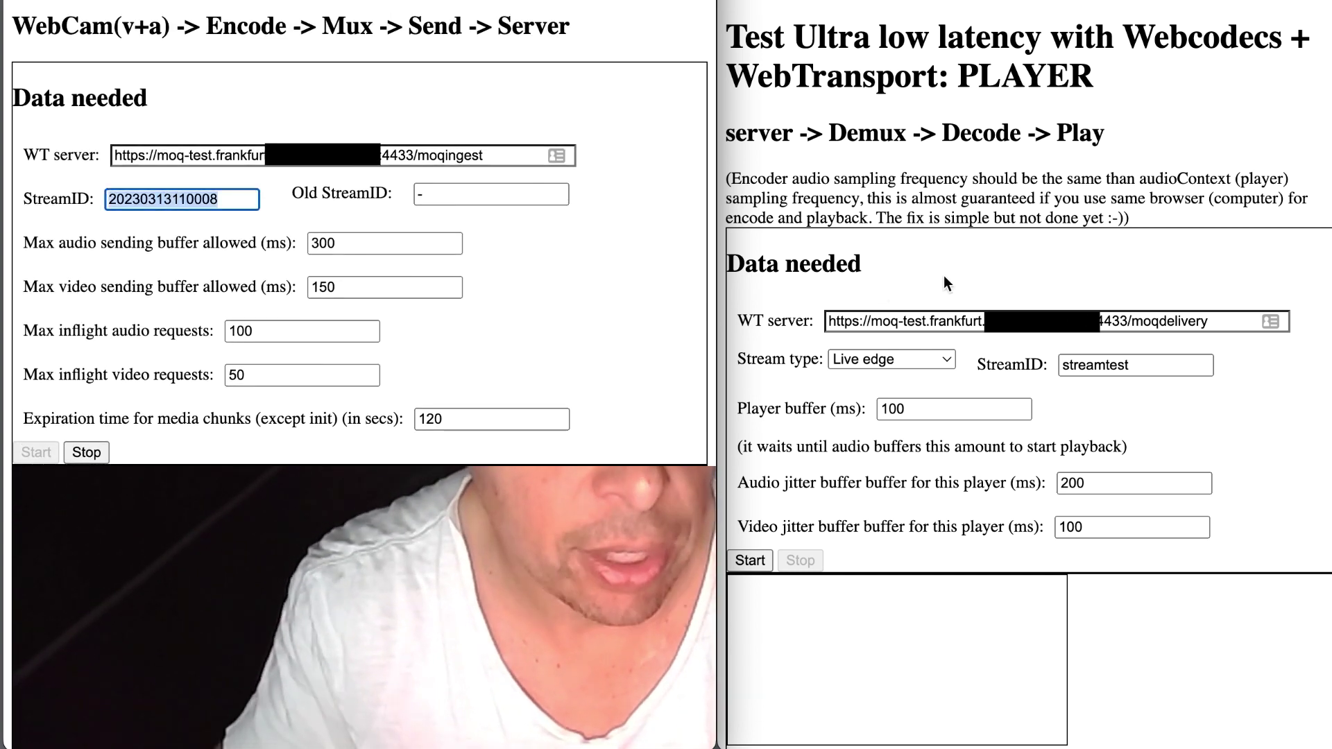
pyautogui.scroll(-10, 480, 324)
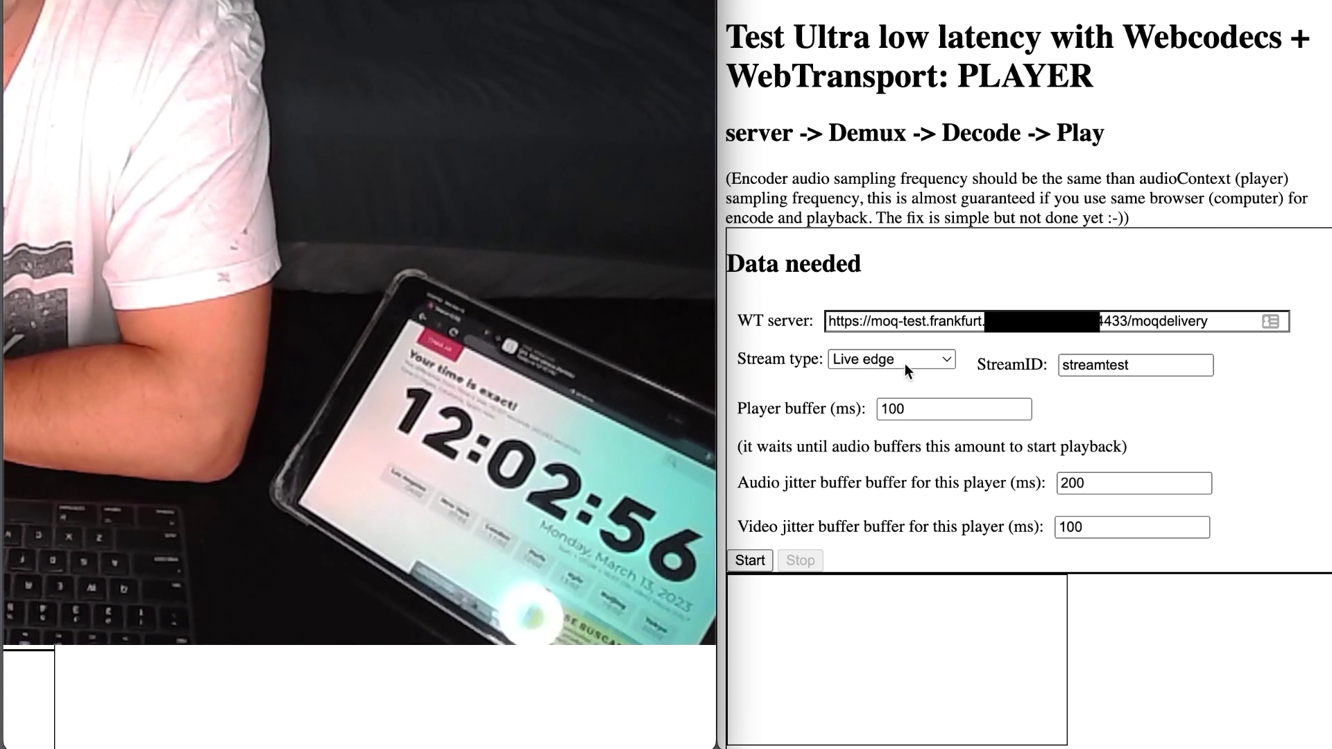
pyautogui.doubleClick(1103, 365)
pyautogui.press('super+v')
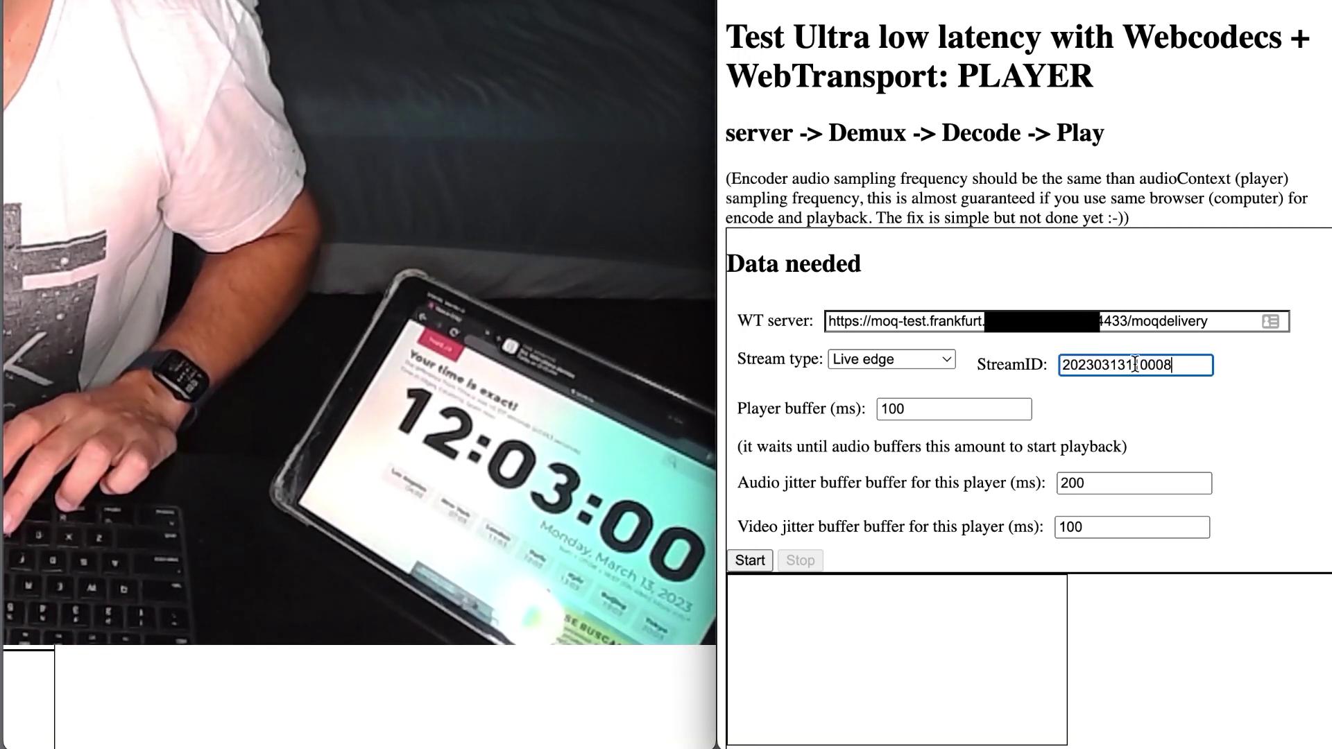
# Step: Set Player buffer to 10 ms and both audio and video jitter buffers to 95 ms
pyautogui.click(948, 408)
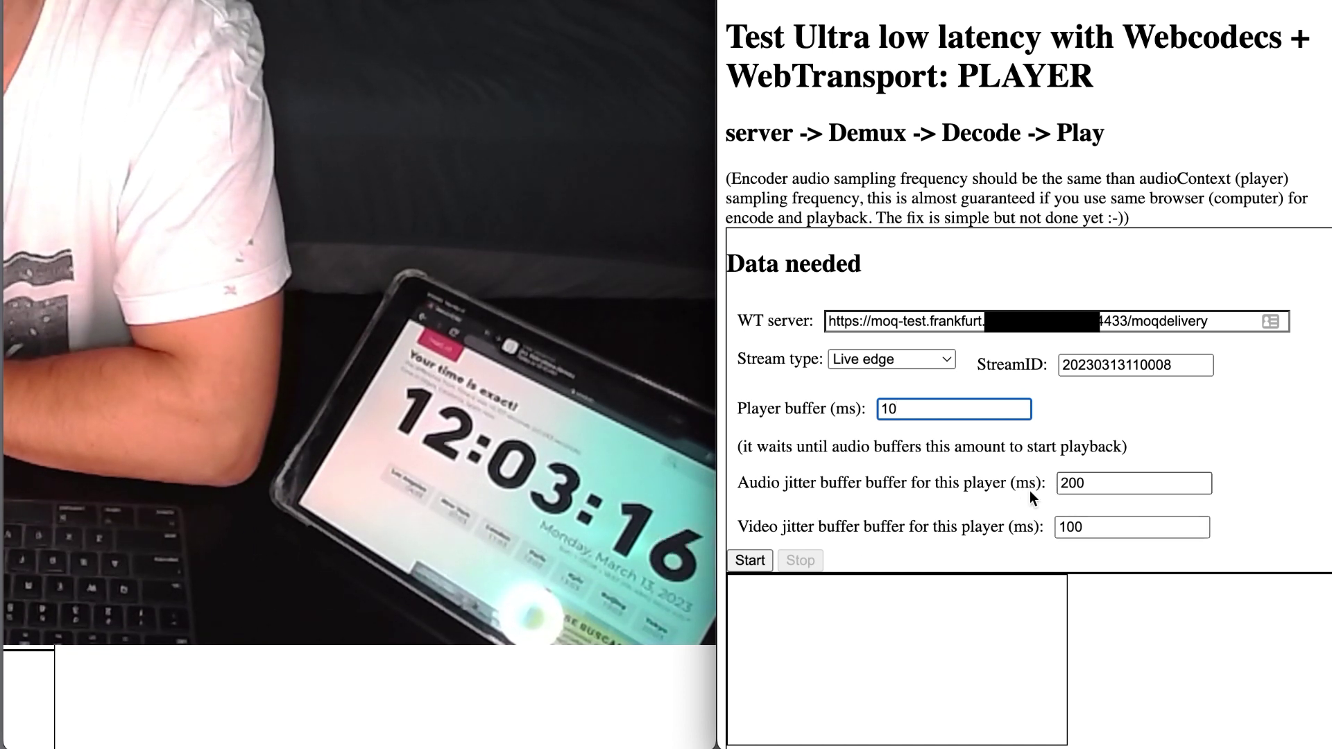
pyautogui.click(1096, 483)
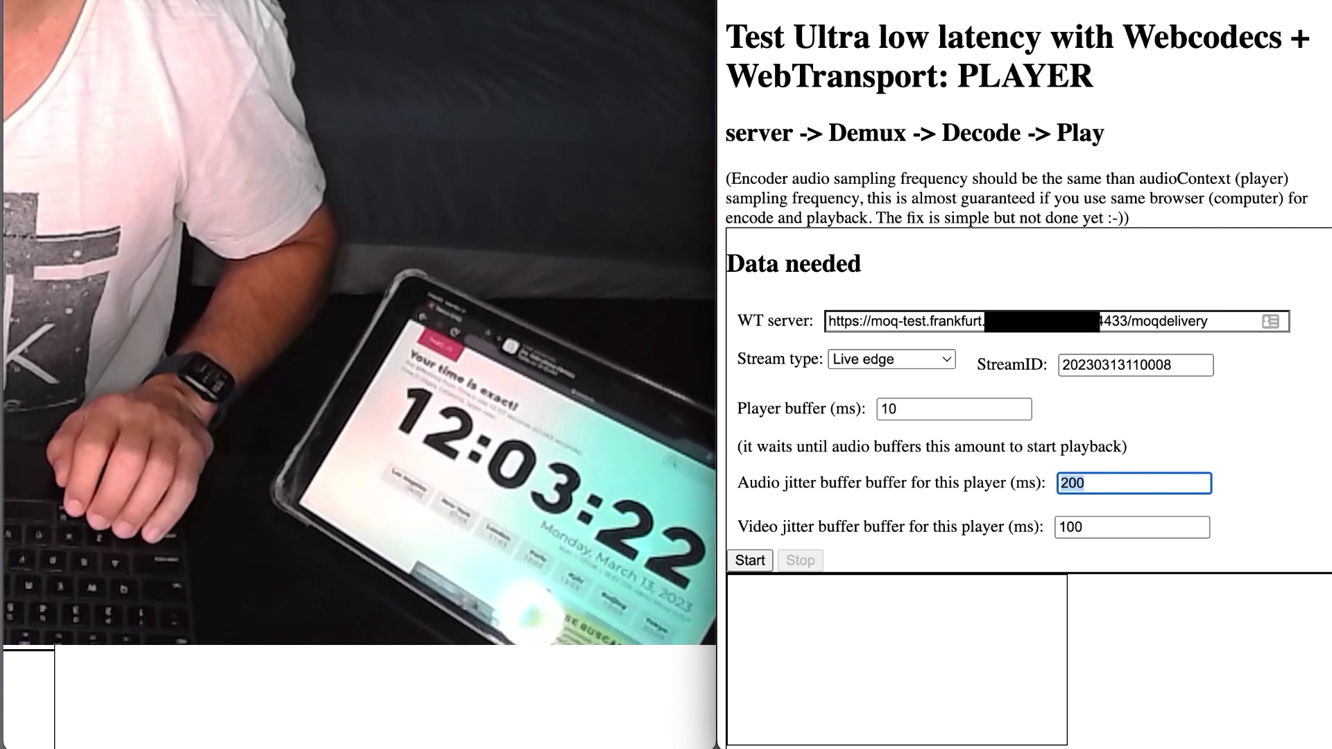
pyautogui.press('BackSpace')
pyautogui.press('BackSpace')
pyautogui.press('BackSpace')
pyautogui.write('95')
pyautogui.press('Tab')
pyautogui.write('95')
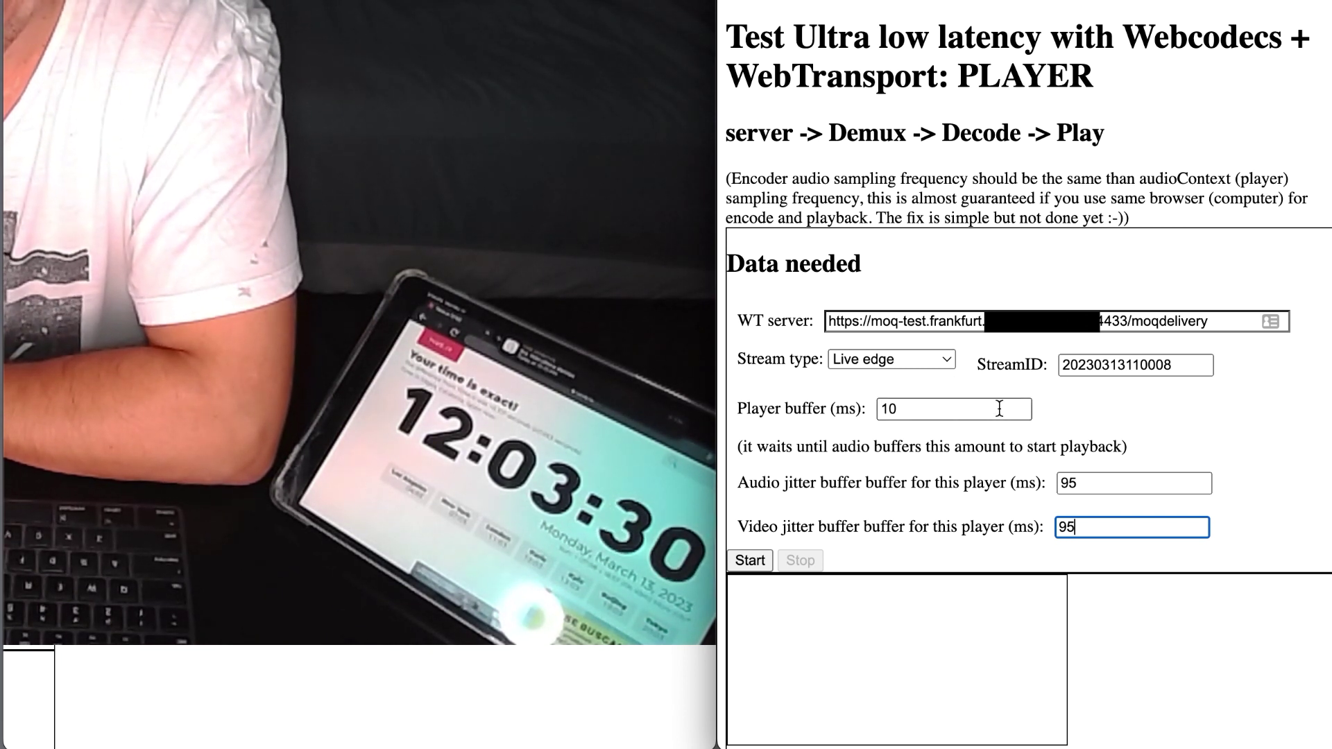
pyautogui.click(751, 562)
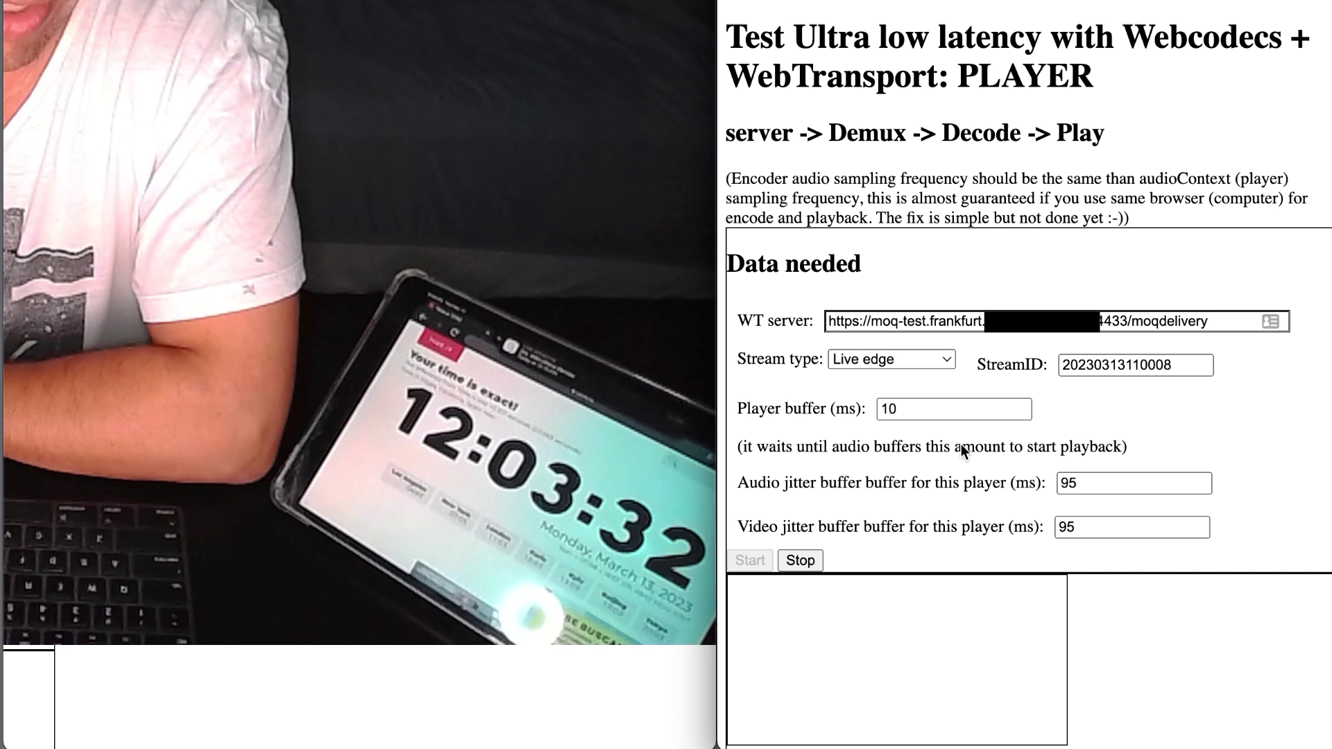
pyautogui.scroll(-3, 961, 448)
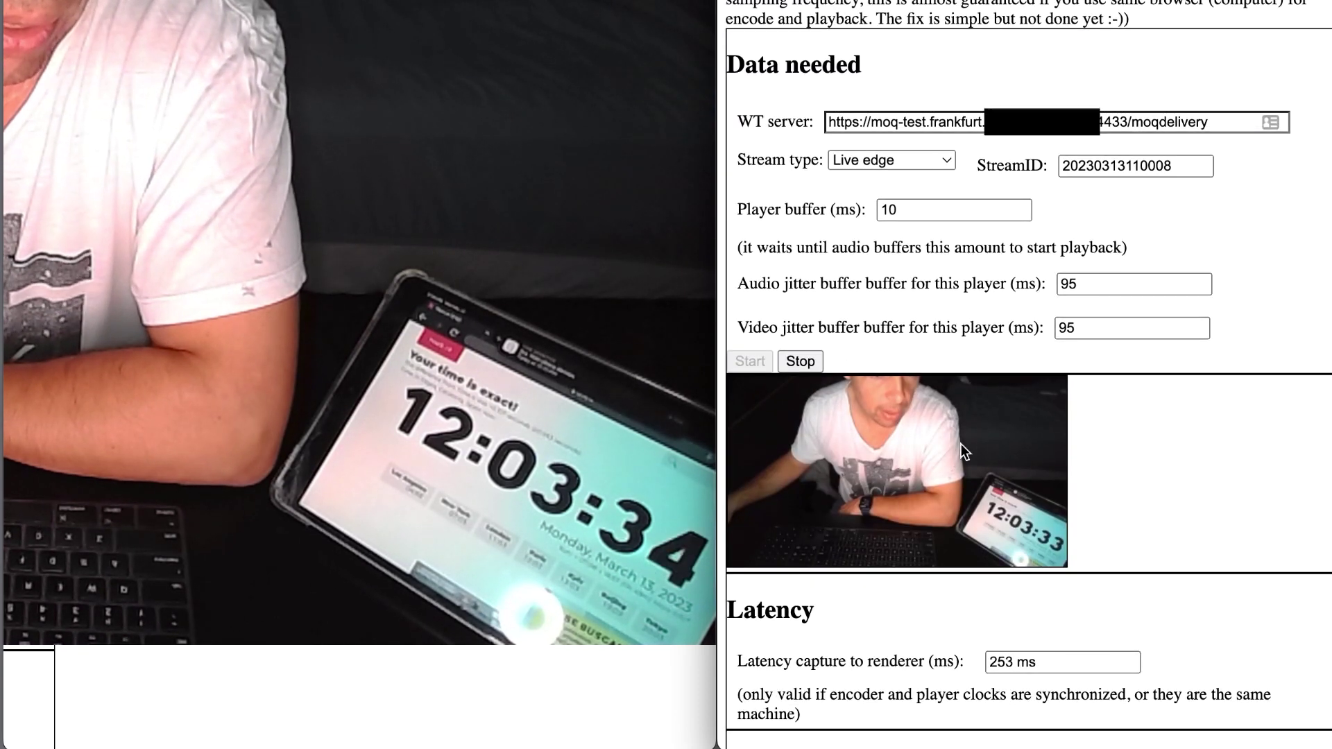
pyautogui.scroll(-2, 973, 486)
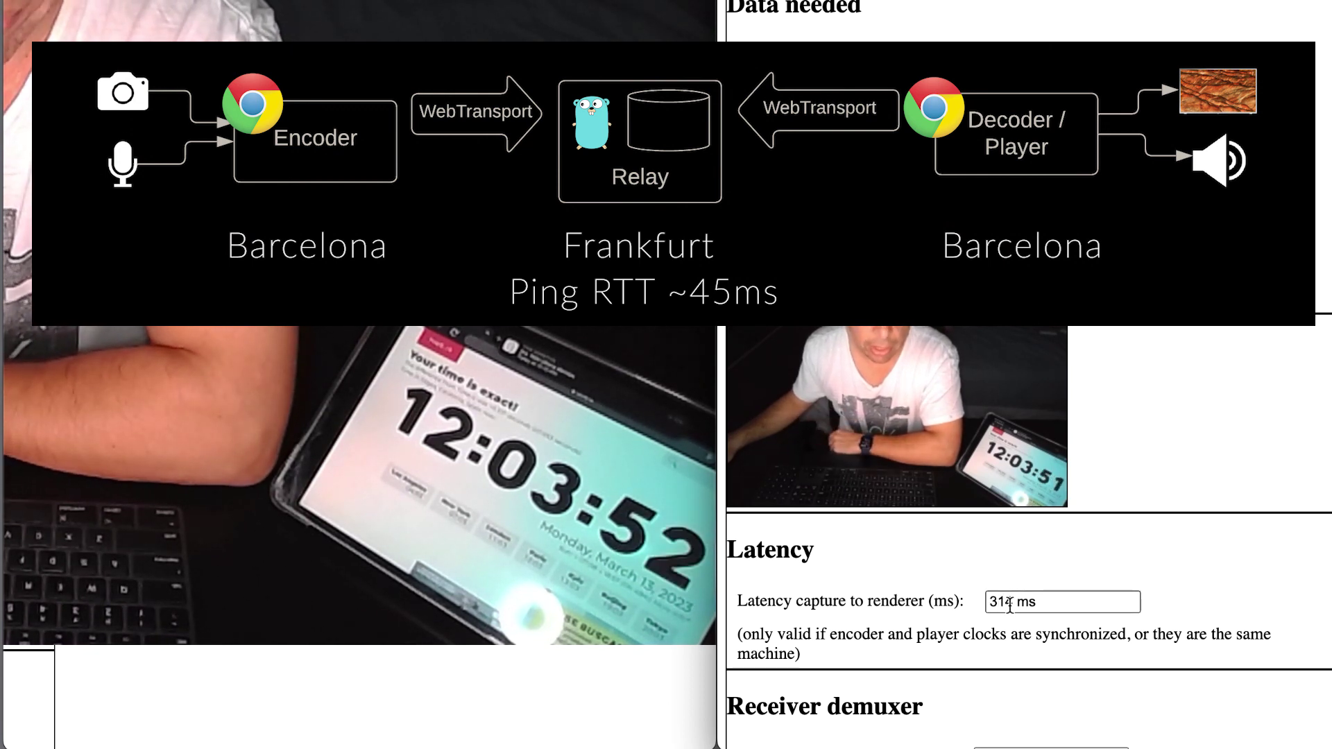
pyautogui.scroll(-2, 1006, 596)
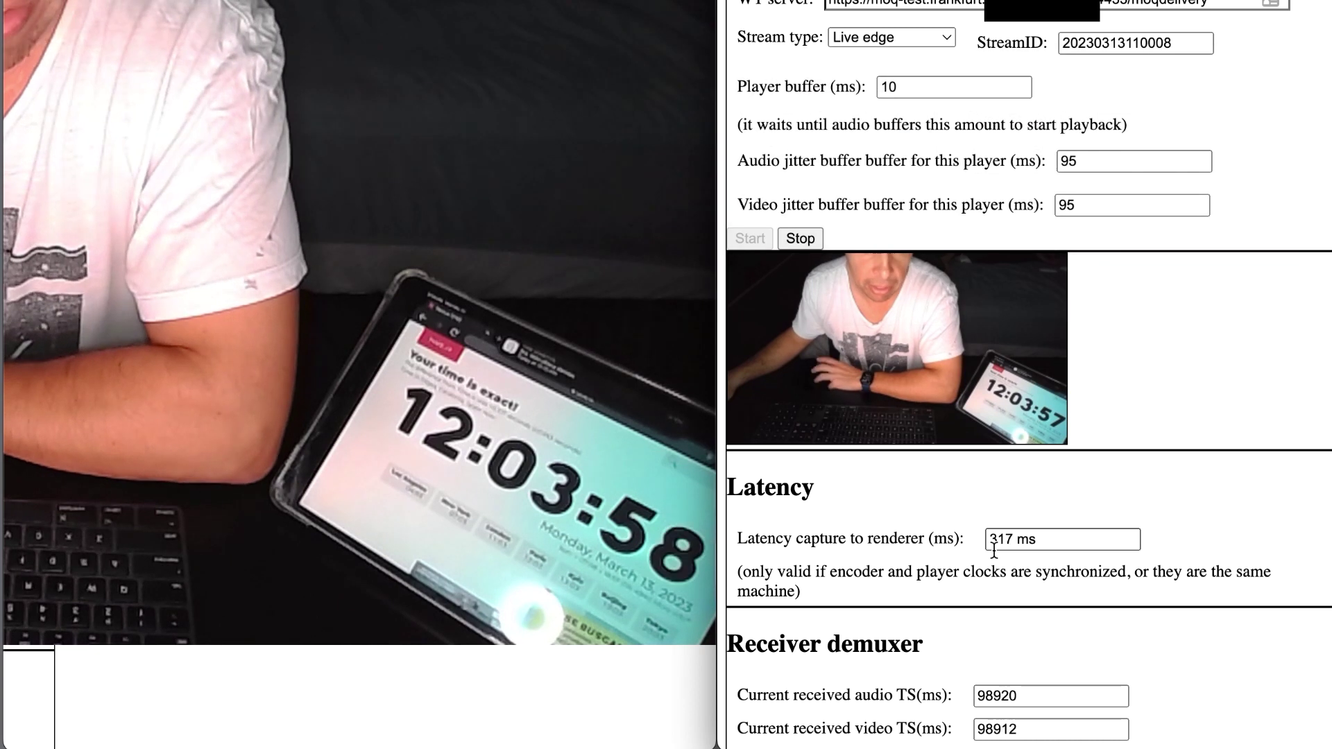
pyautogui.scroll(-10, 993, 551)
pyautogui.scroll(-2, 994, 550)
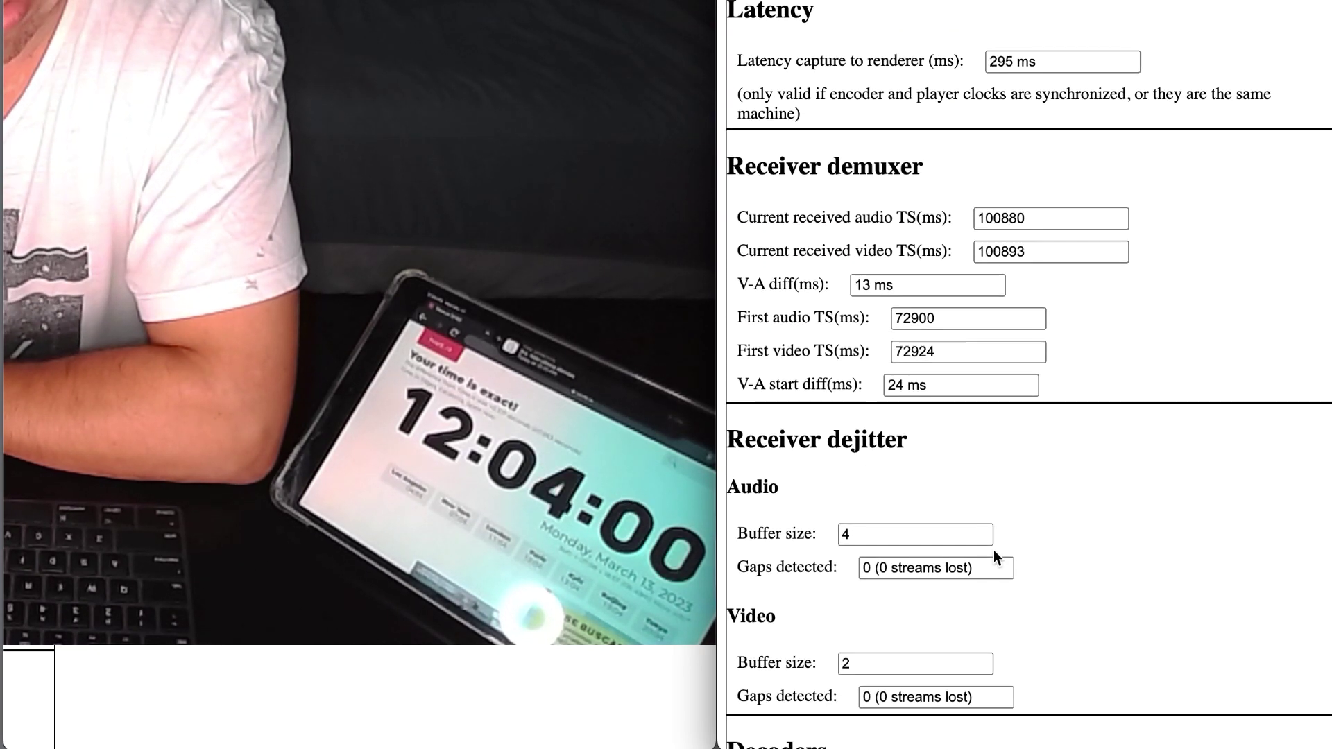
pyautogui.scroll(-5, 994, 551)
pyautogui.scroll(-12, 994, 550)
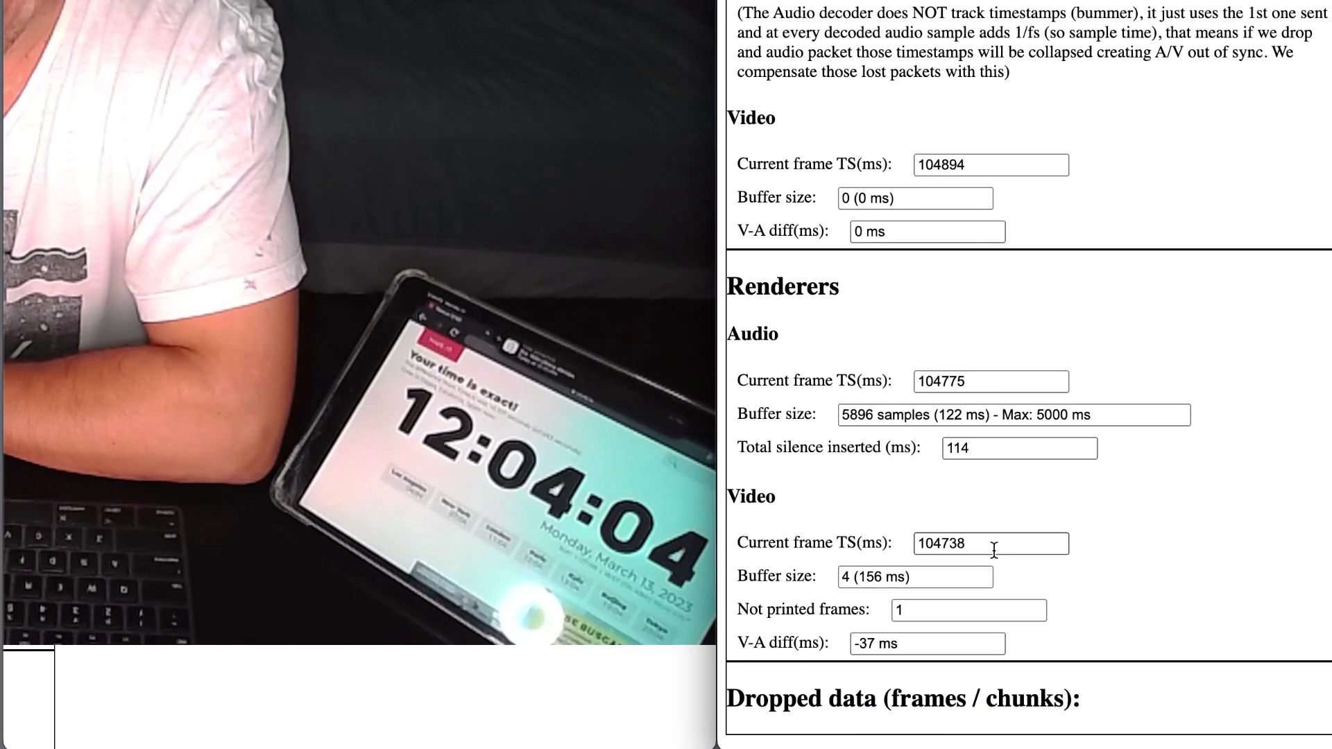
pyautogui.scroll(15, 995, 549)
pyautogui.scroll(11, 994, 550)
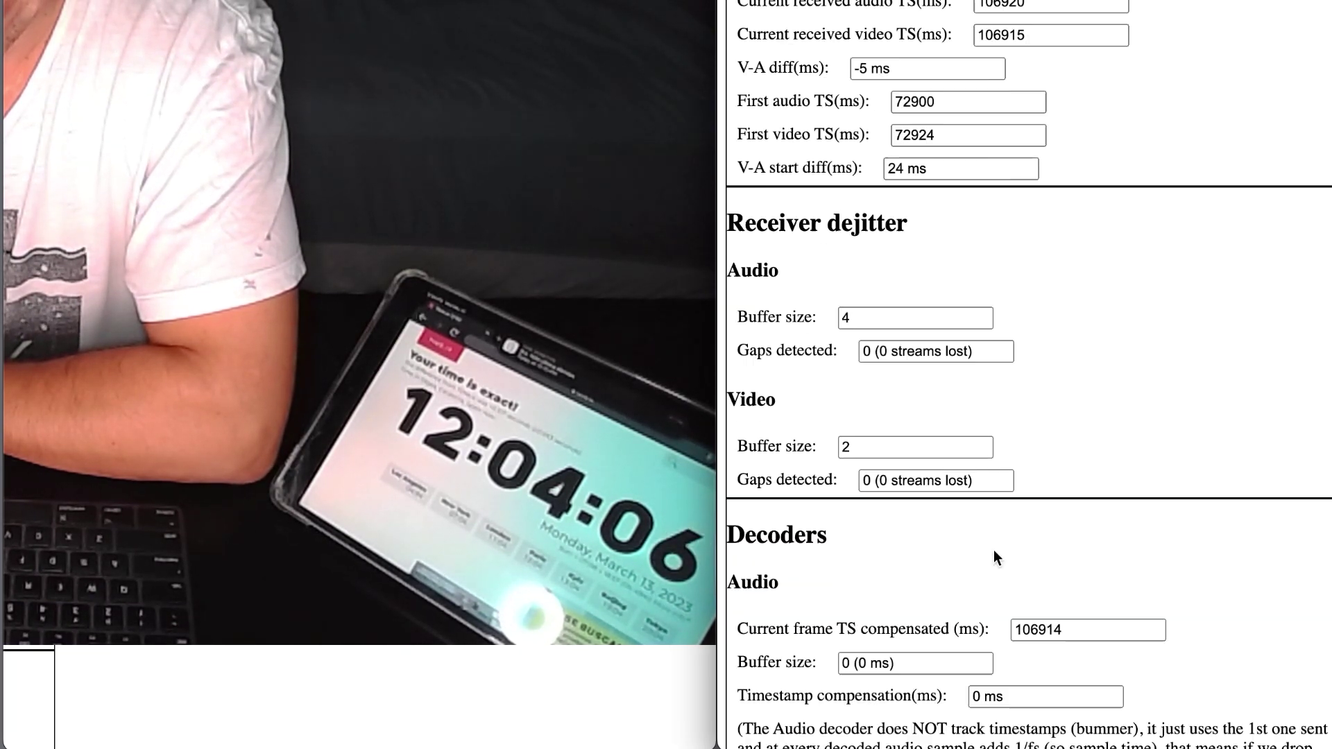
pyautogui.scroll(1, 993, 550)
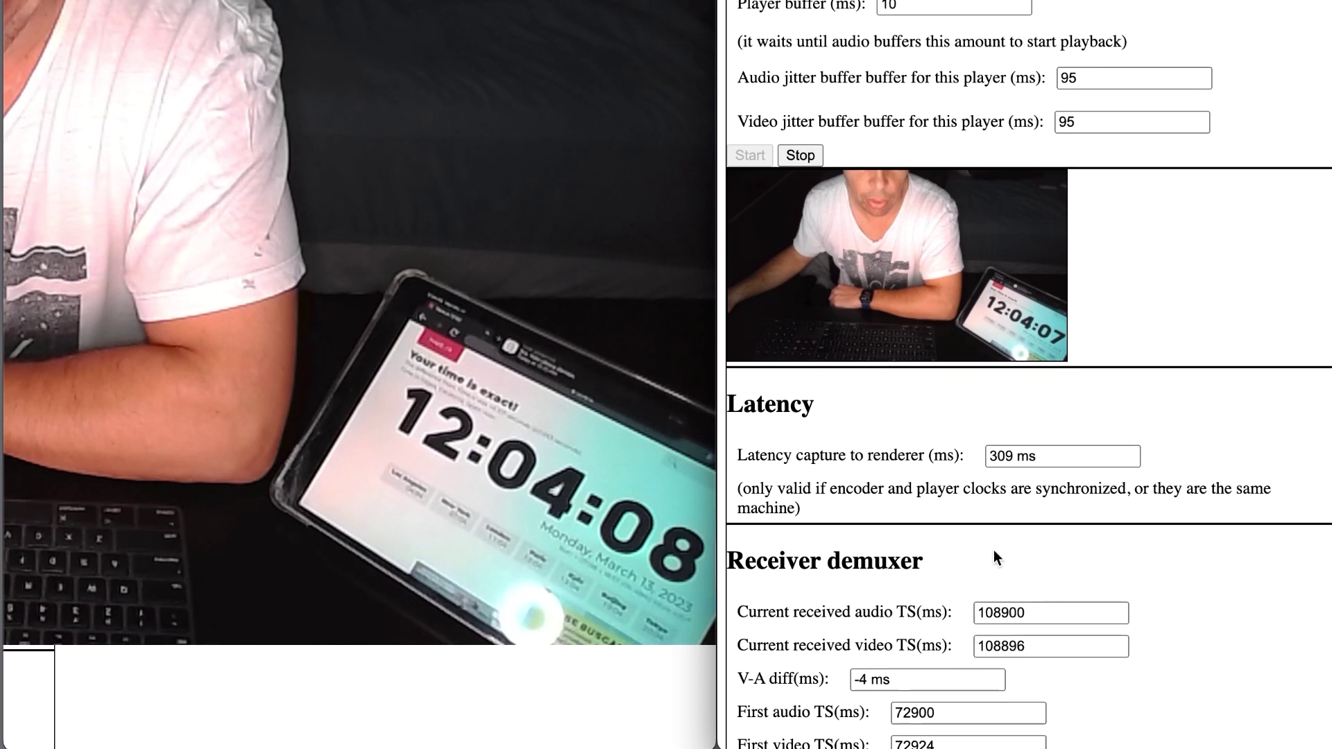
pyautogui.scroll(7, 895, 375)
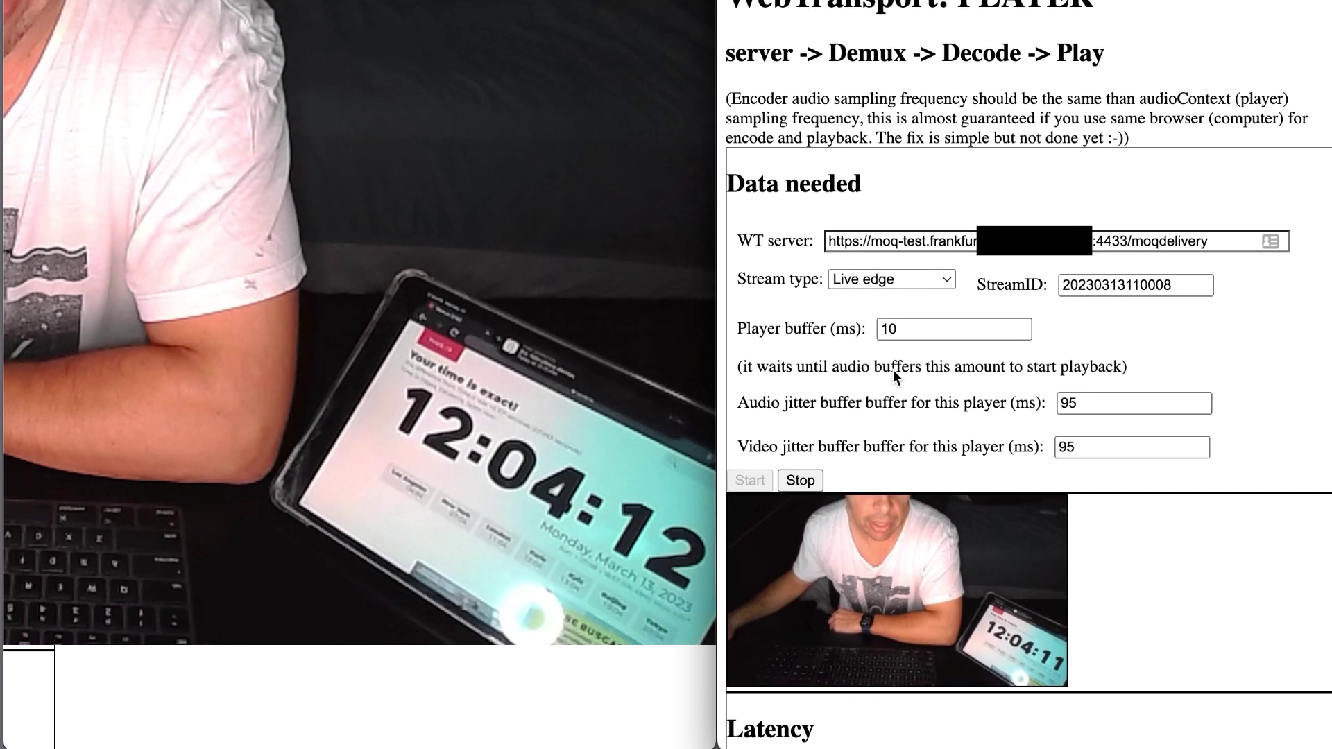
# Step: Restart playback as Live rewind 10000 ms behind live and check the roughly 10.5 s latency
pyautogui.click(798, 478)
pyautogui.click(916, 280)
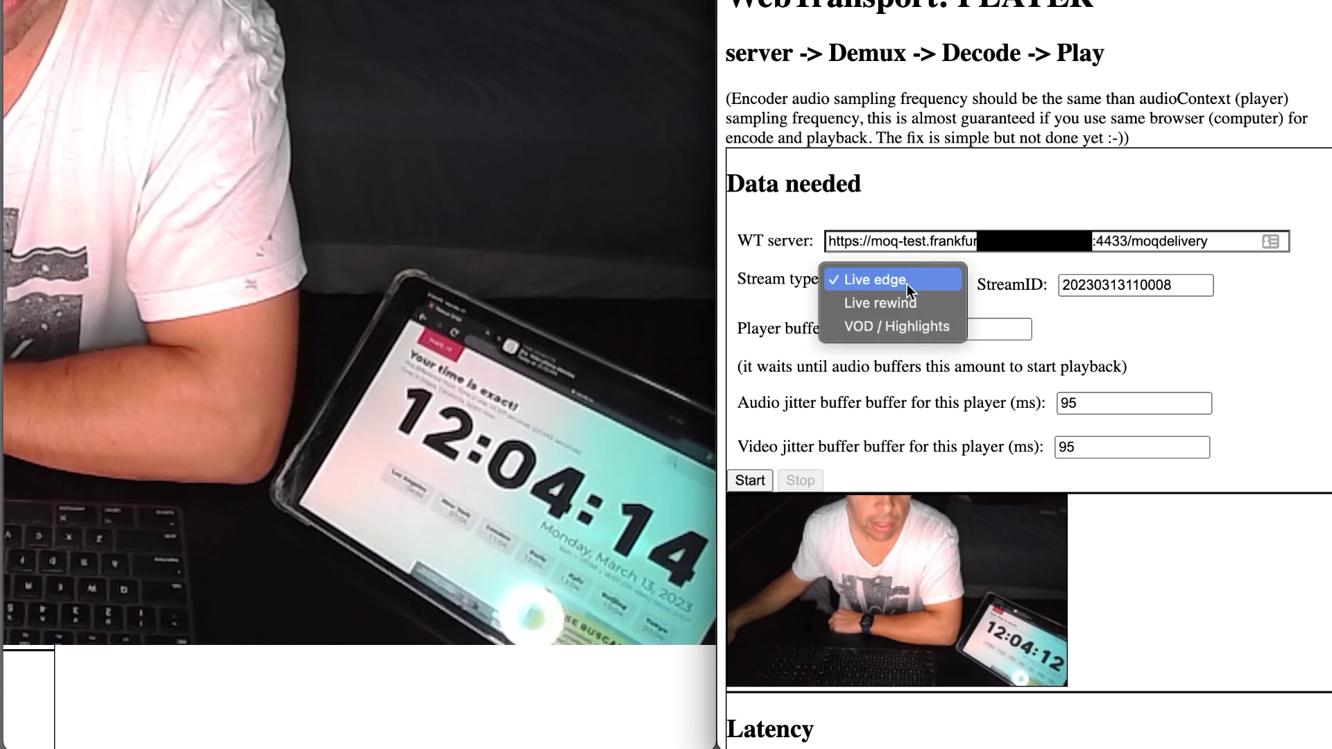
pyautogui.click(899, 302)
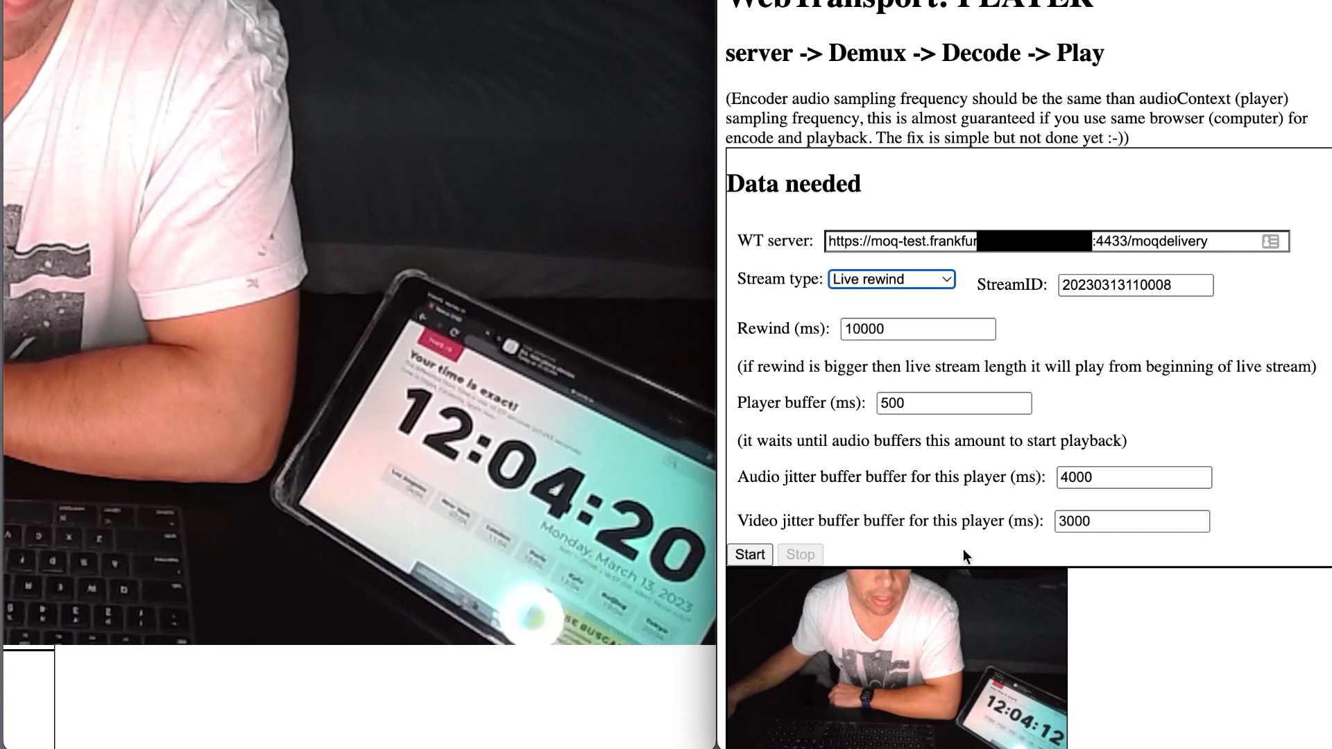
pyautogui.click(755, 556)
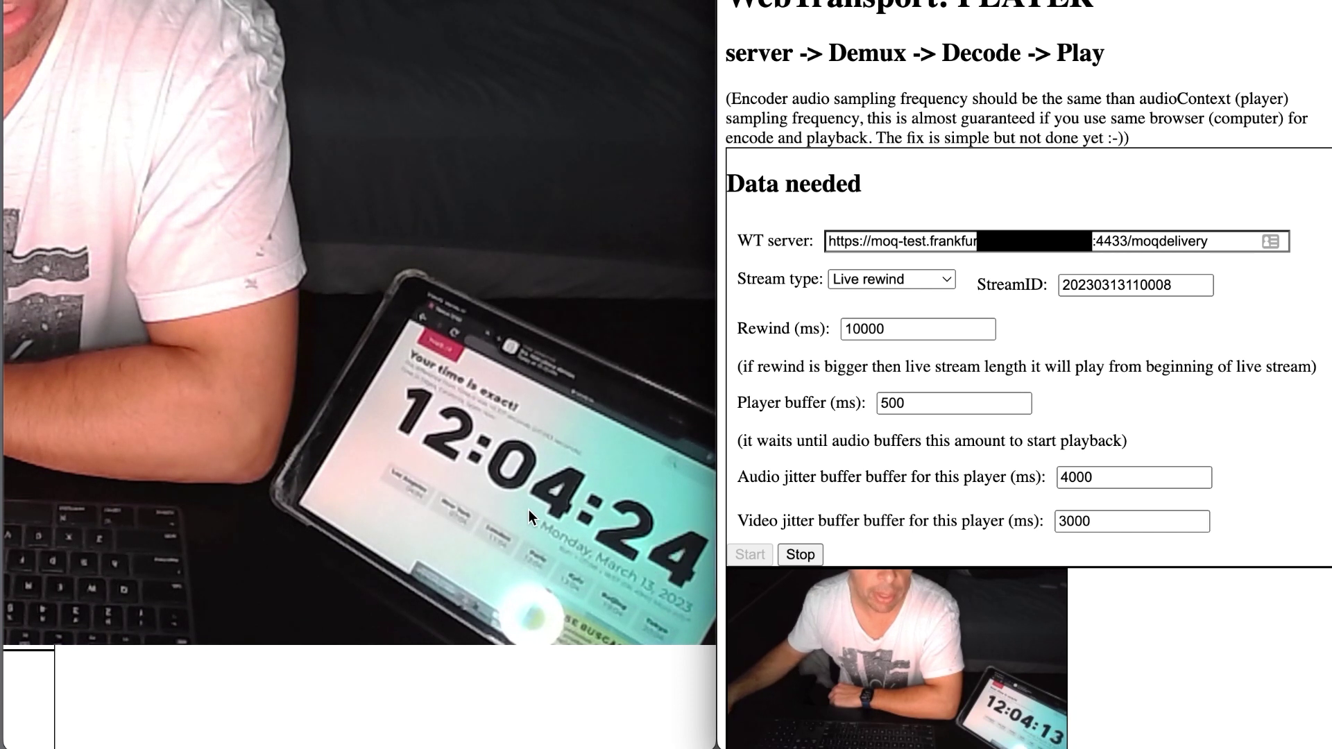
pyautogui.scroll(-1, 847, 568)
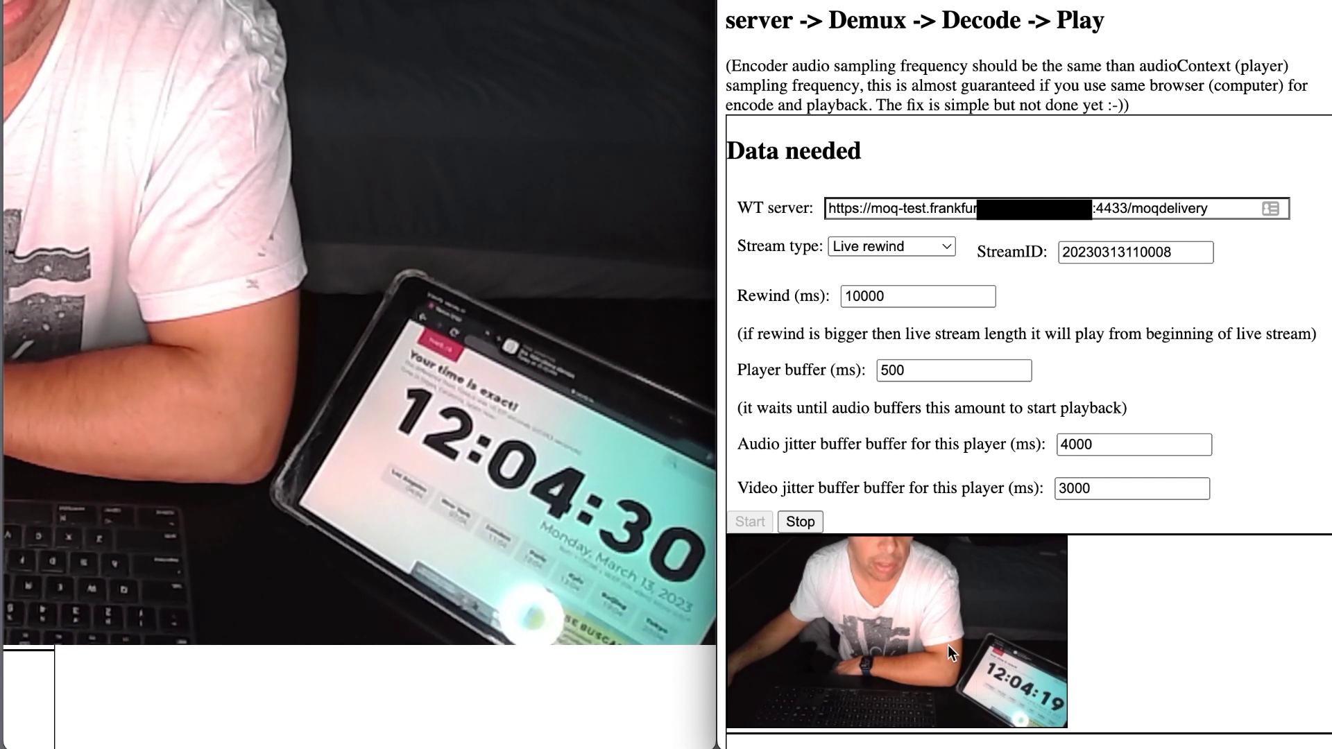
pyautogui.scroll(-5, 948, 645)
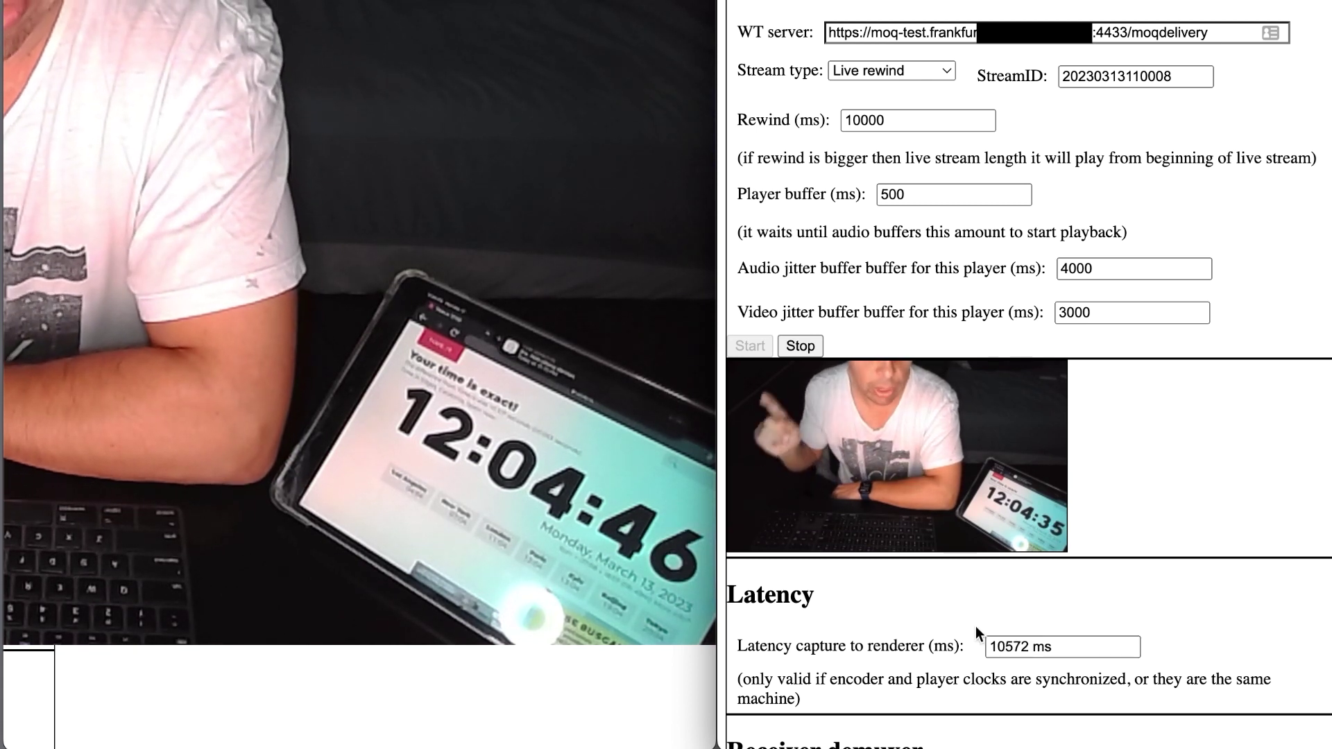
pyautogui.scroll(1, 963, 634)
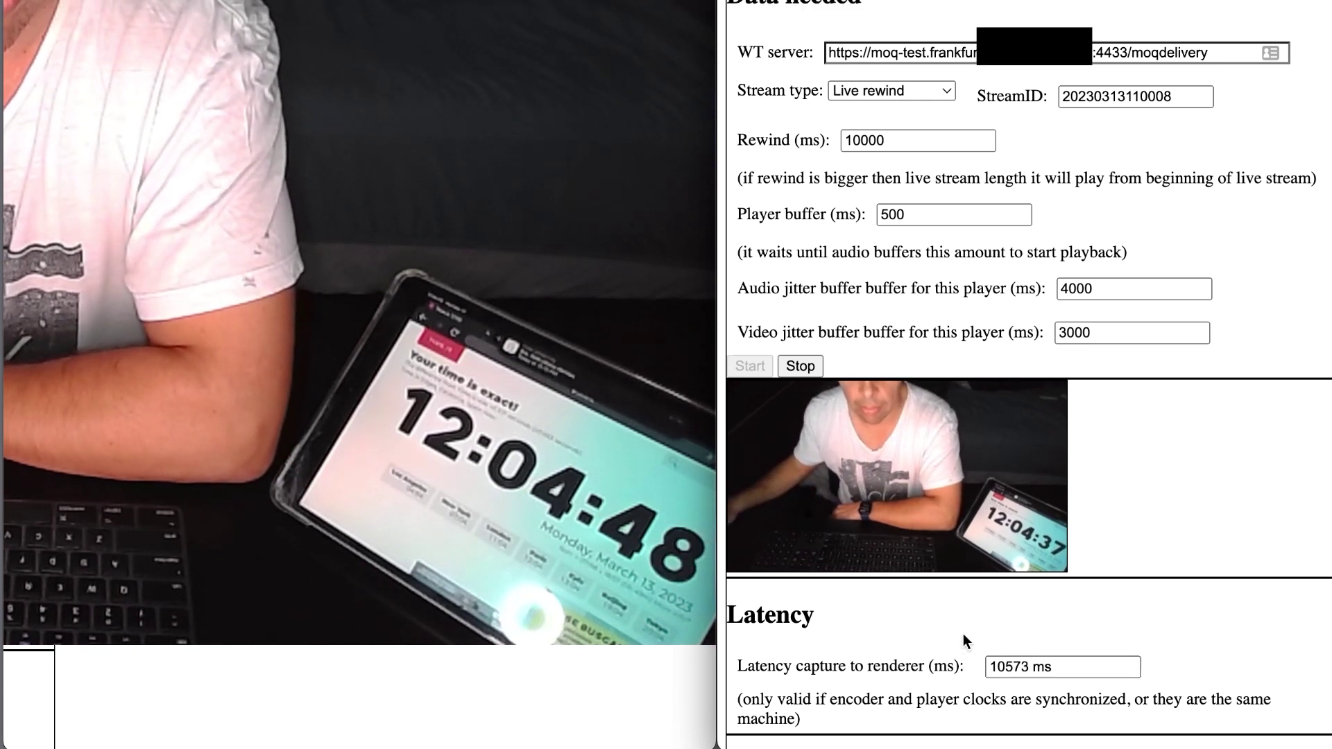
pyautogui.scroll(3, 963, 634)
# Step: Stop playback, switch Stream type to VOD / Highlights and set Start at to 11:04:00.099Z
pyautogui.click(801, 428)
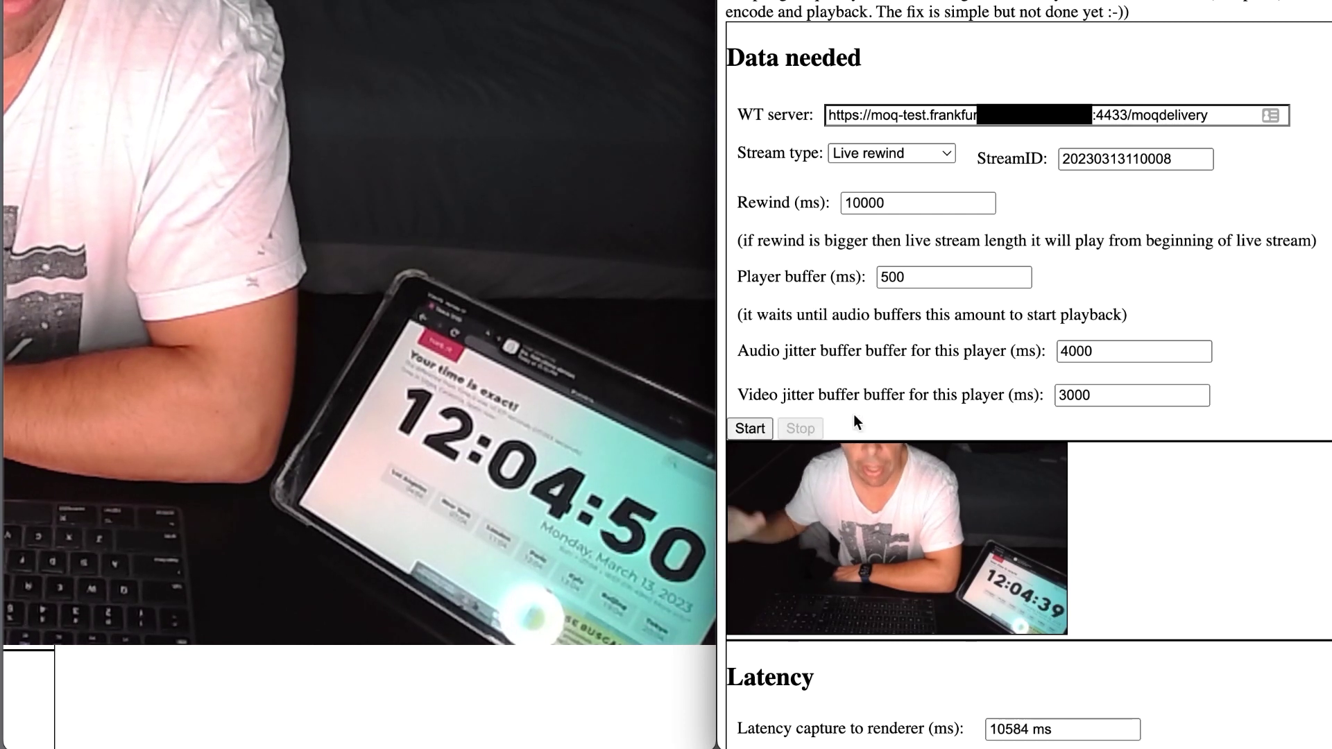
pyautogui.click(889, 154)
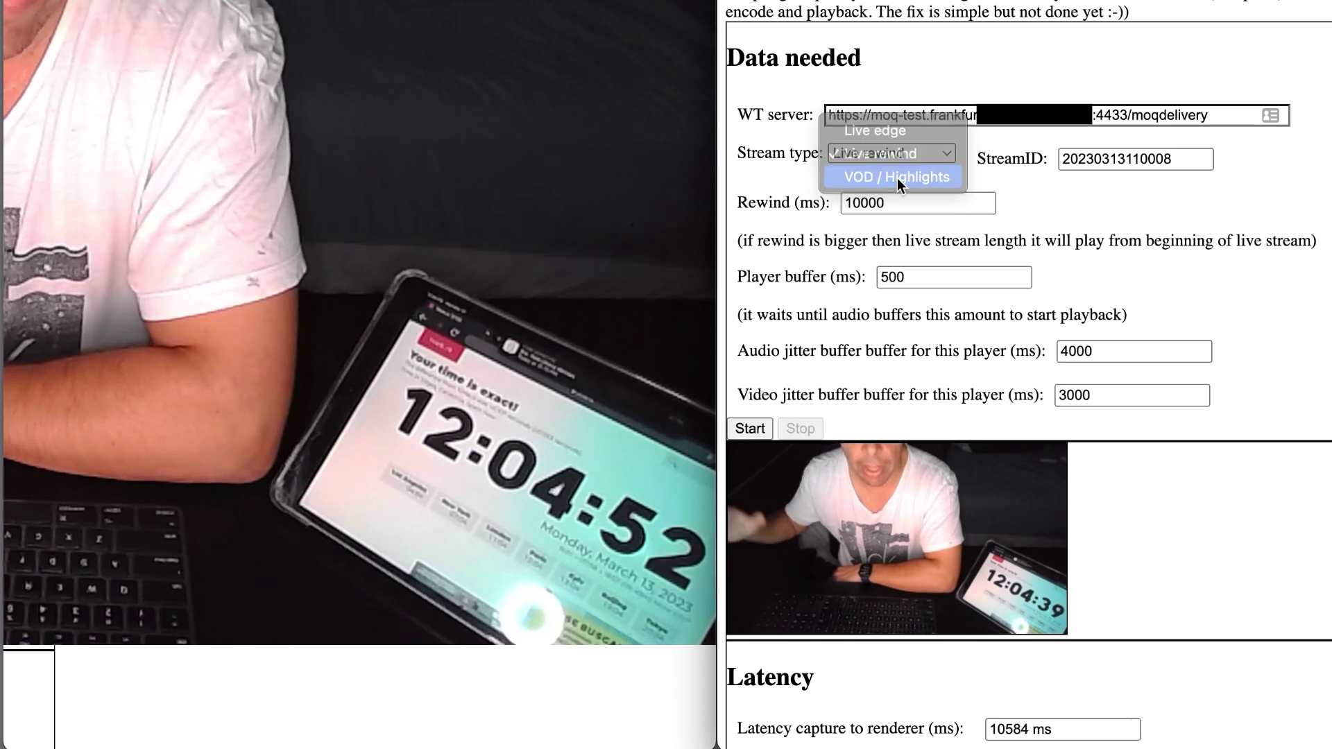
pyautogui.click(898, 179)
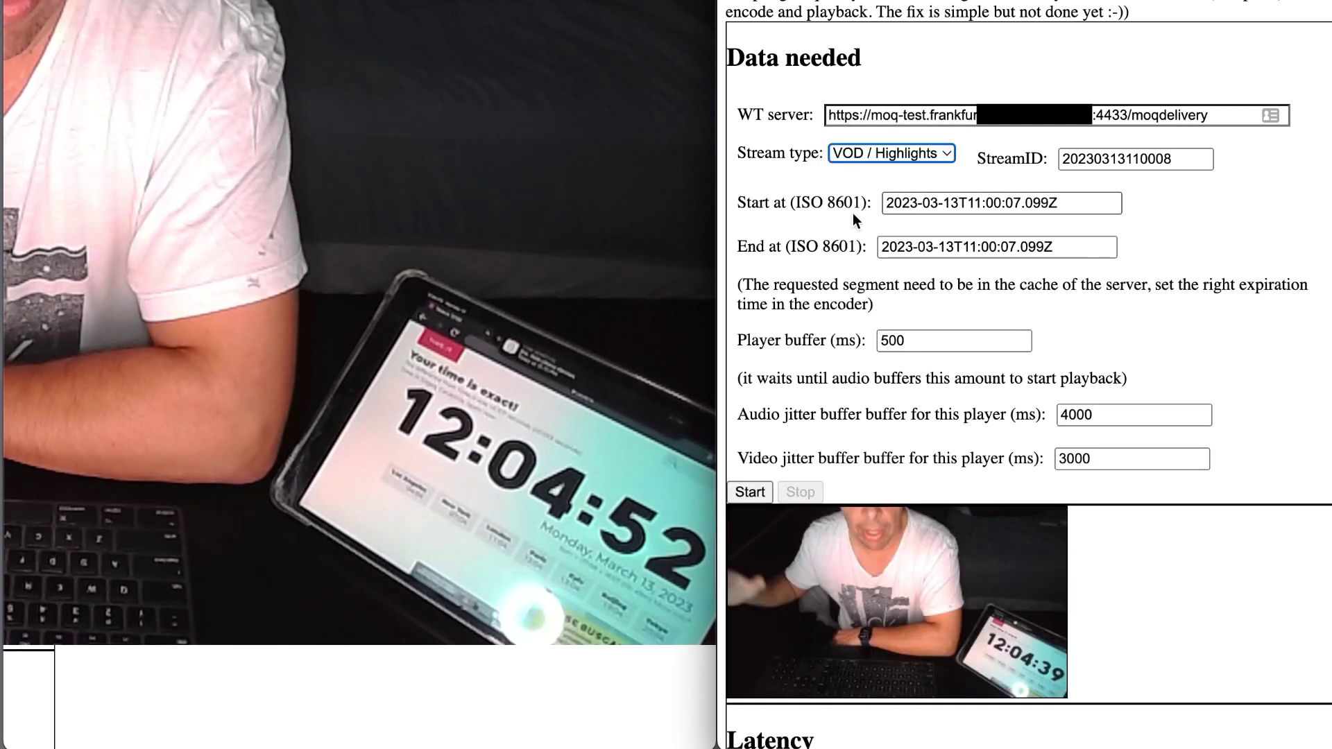
pyautogui.doubleClick(994, 203)
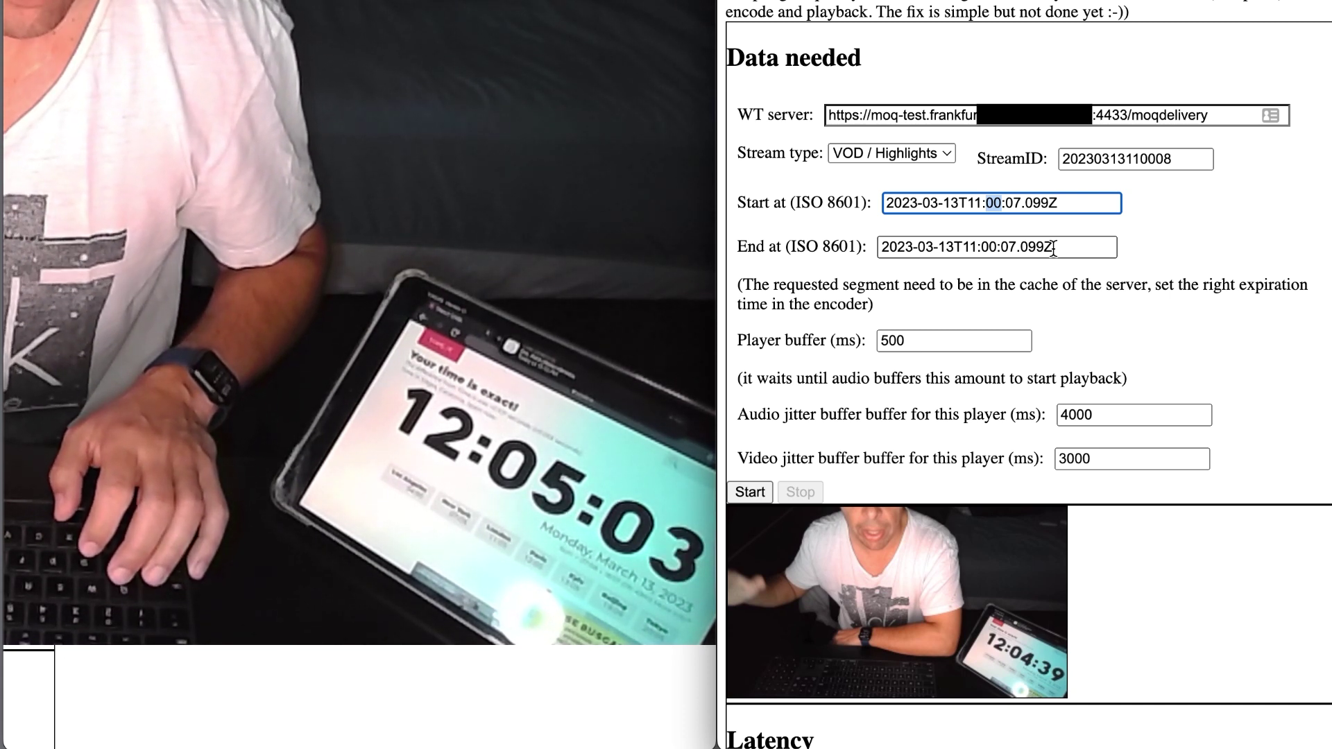
pyautogui.write('04')
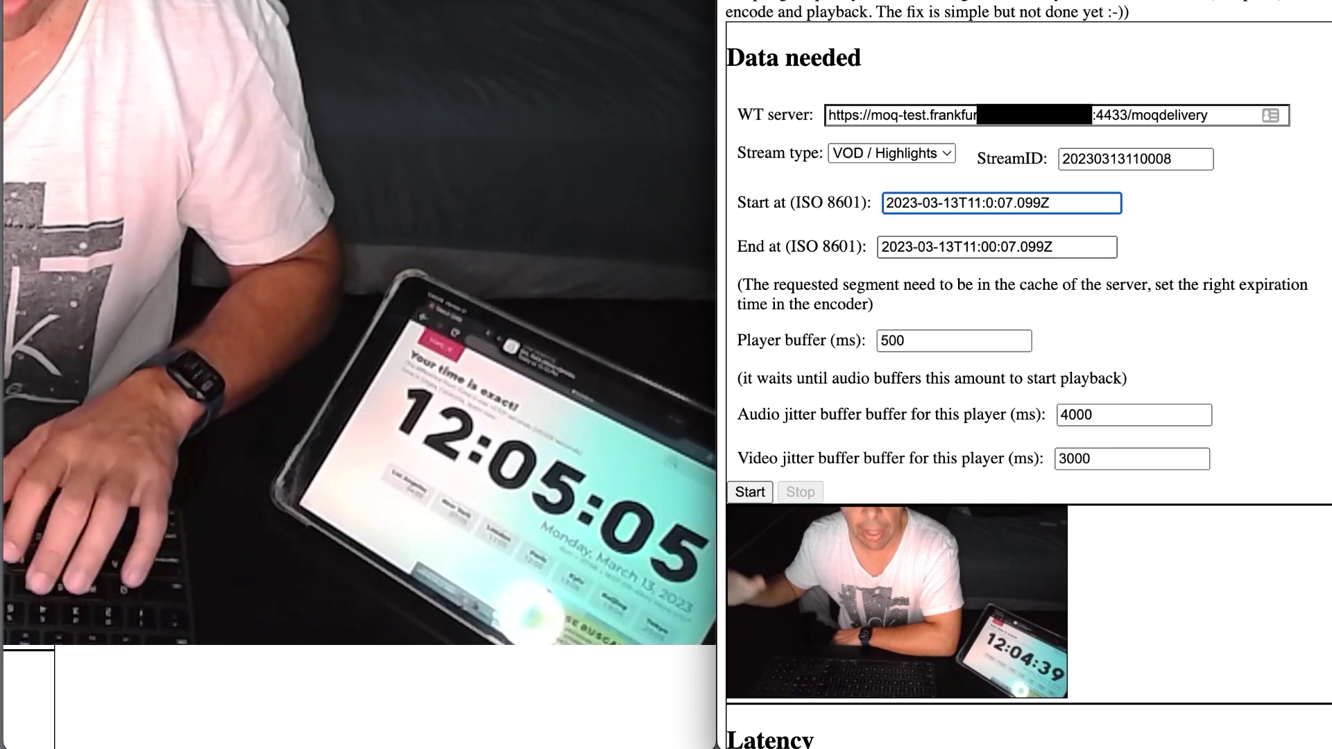
pyautogui.press('Right')
pyautogui.press('Right')
pyautogui.press('Right')
pyautogui.press('BackSpace')
pyautogui.write('0')
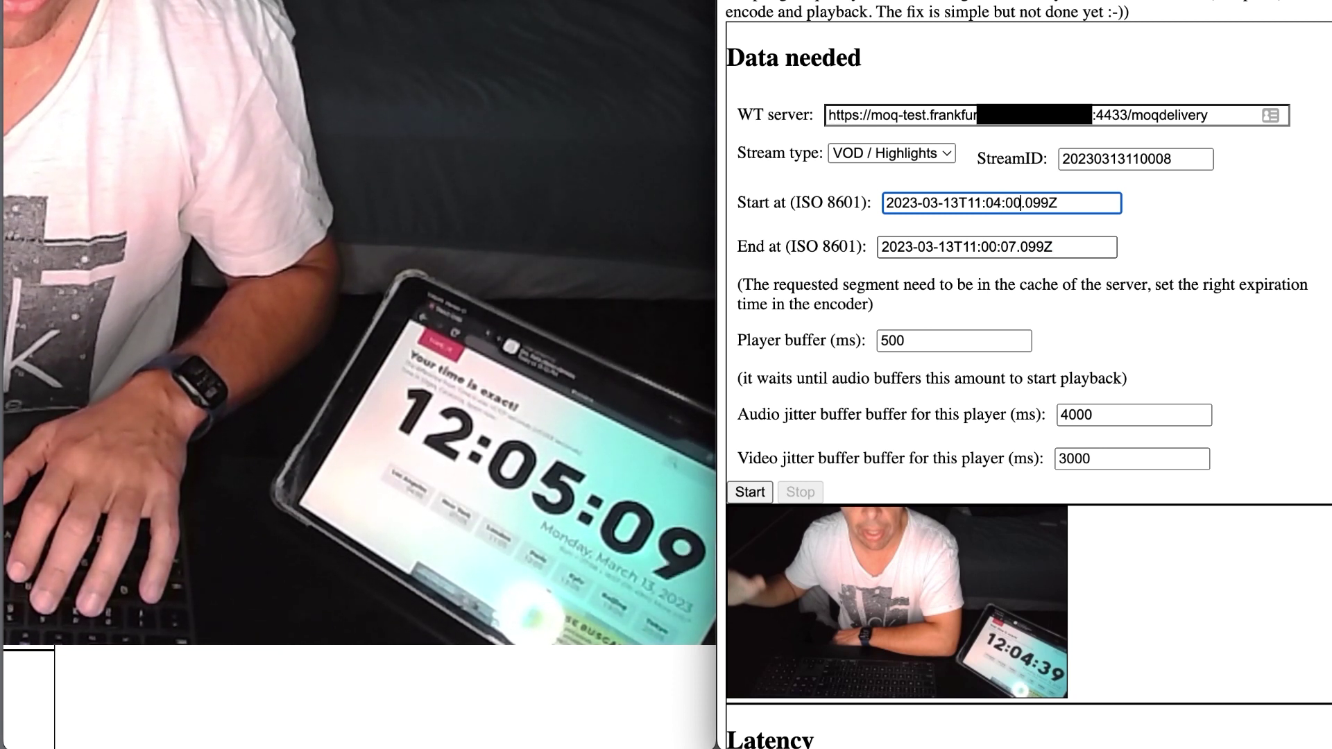
# Step: Set End at to 11:05:00.099Z and start the VOD highlight playback
pyautogui.press('super+a')
pyautogui.press('super+c')
pyautogui.press('Tab')
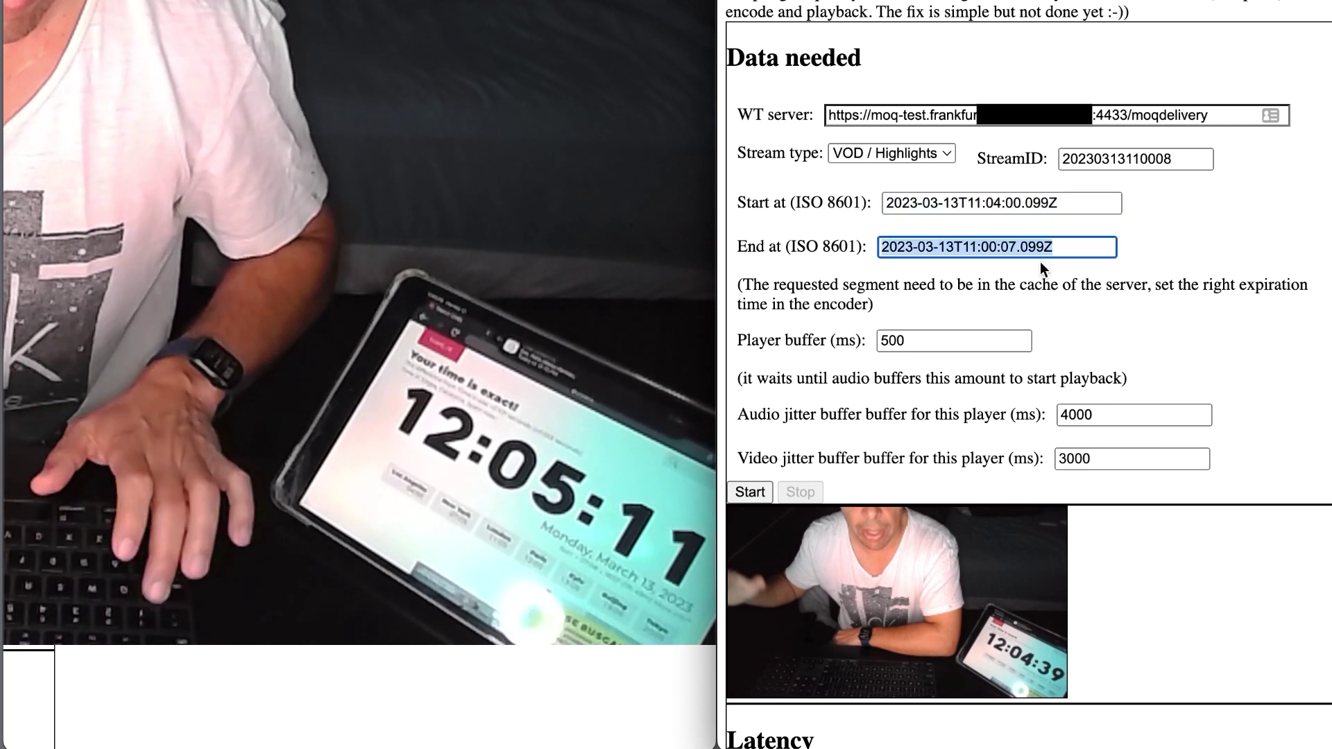
pyautogui.press('super+v')
pyautogui.click(996, 249)
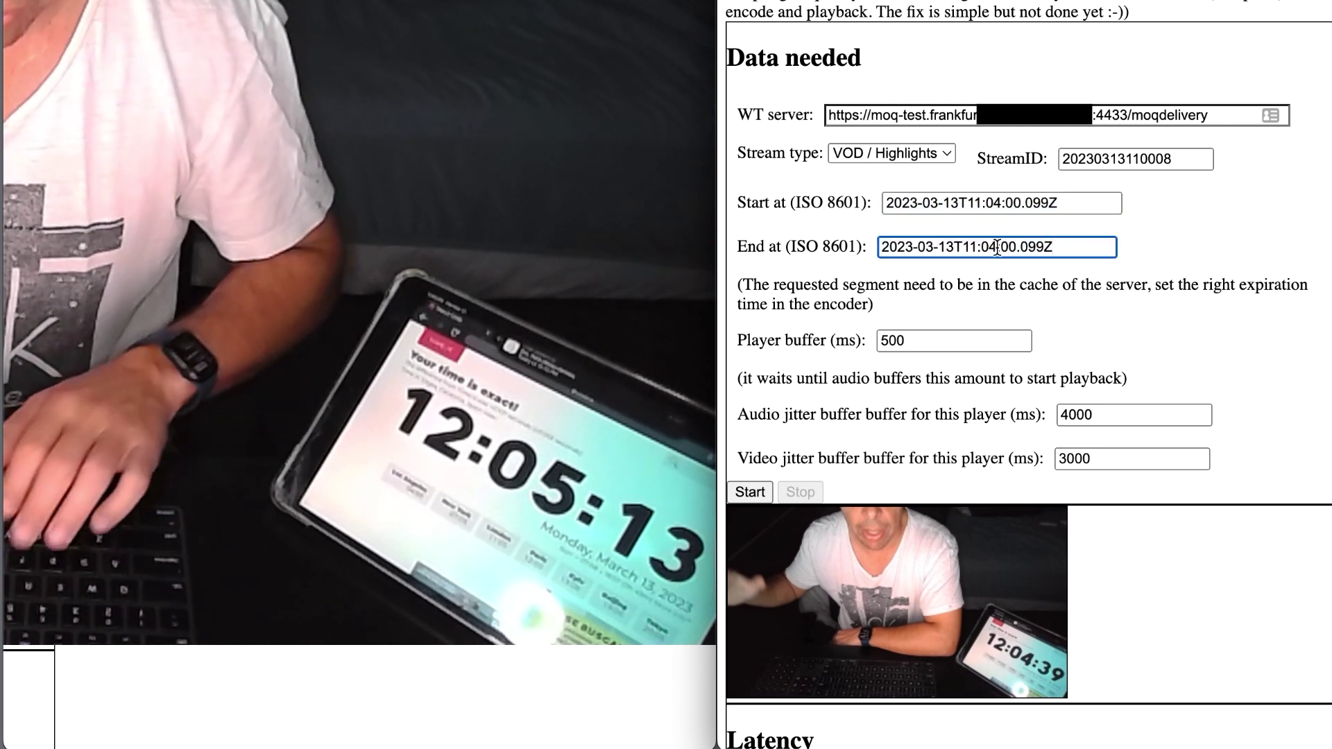
pyautogui.press('BackSpace')
pyautogui.write('5')
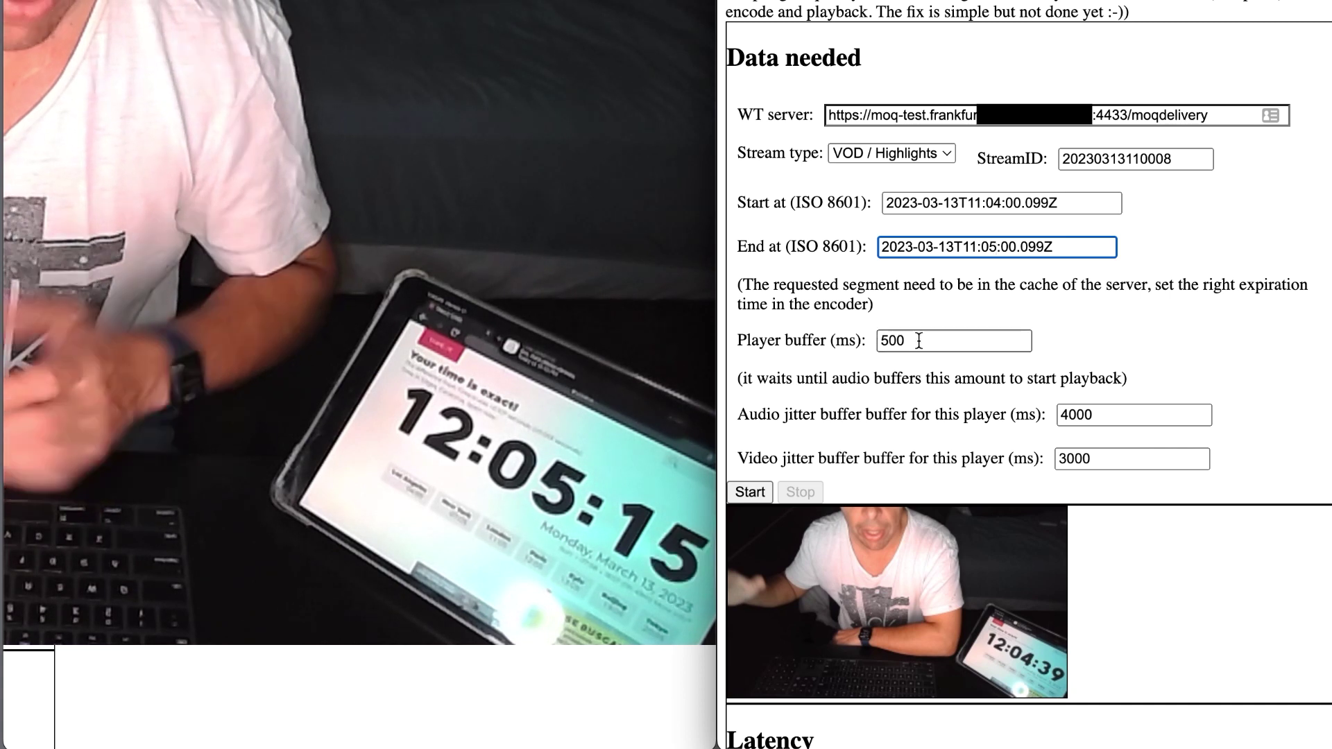
pyautogui.click(750, 492)
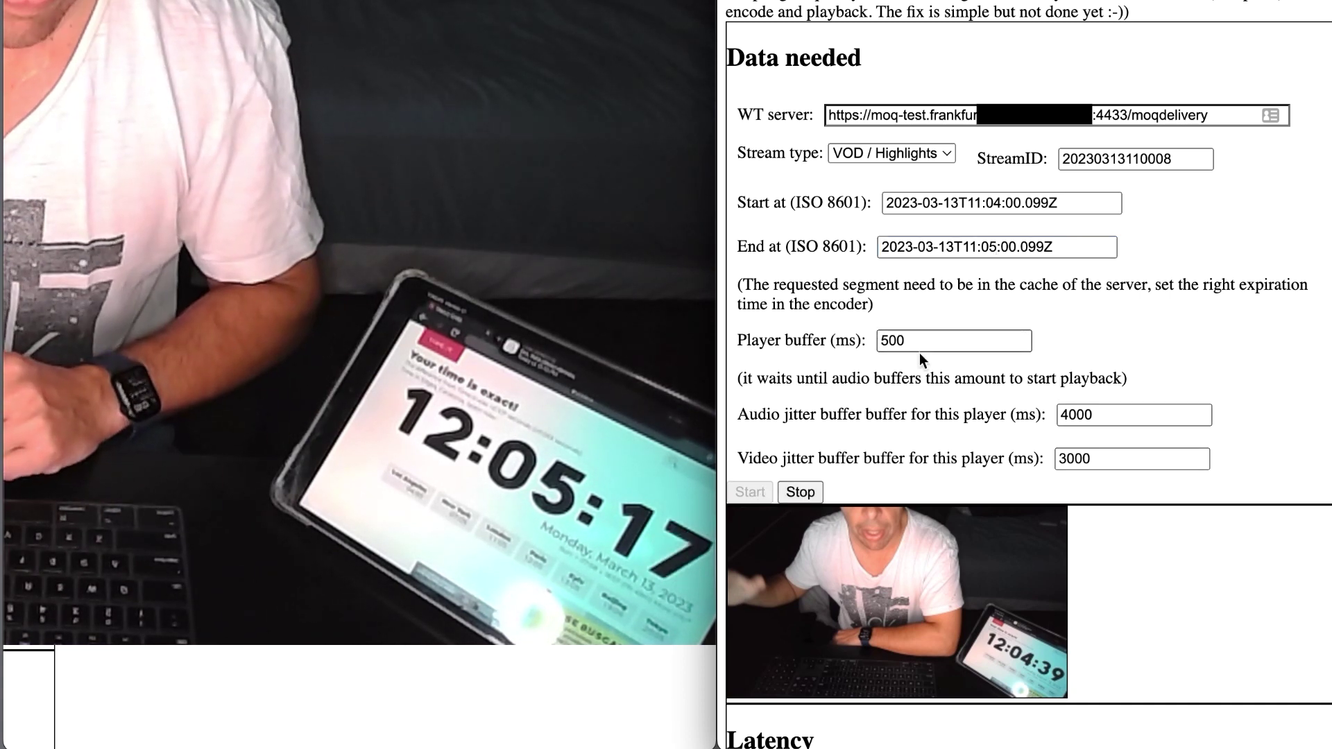